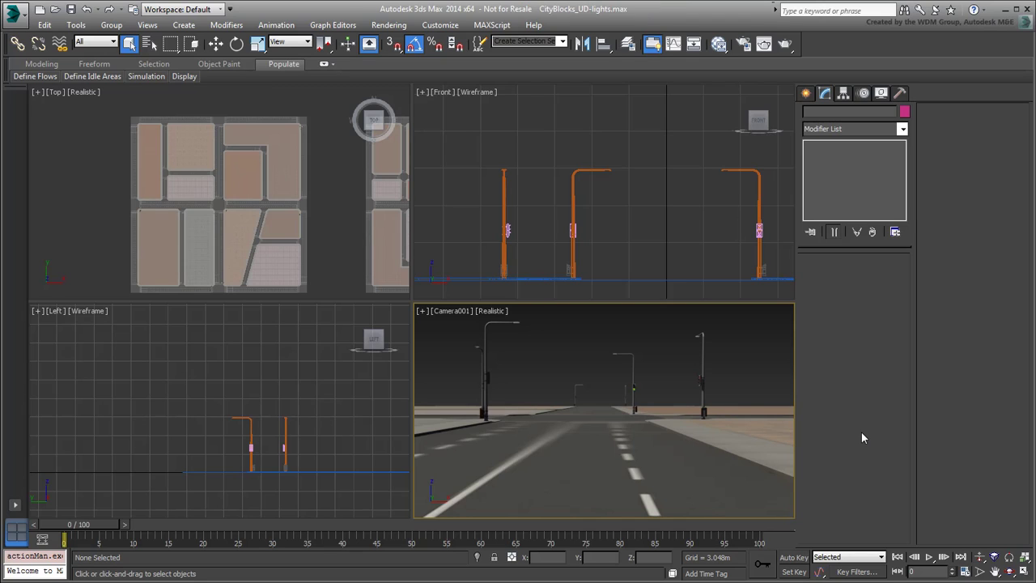
# Select the middle street lamp's objects in the Front viewport, then deselect them.
pyautogui.moveTo(652, 139); pyautogui.dragTo(553, 274)
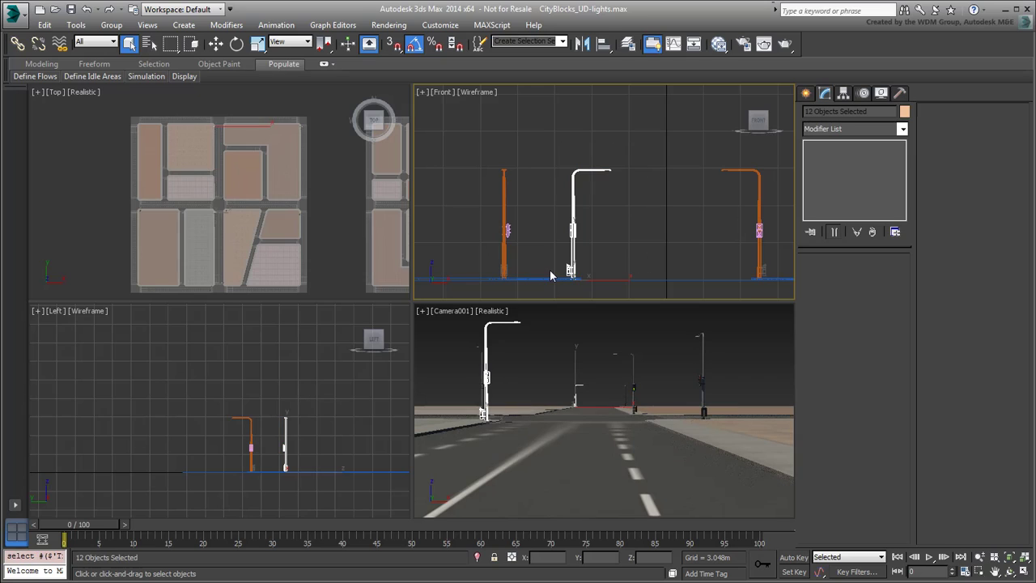
pyautogui.click(680, 251)
pyautogui.moveTo(635, 143); pyautogui.dragTo(557, 201)
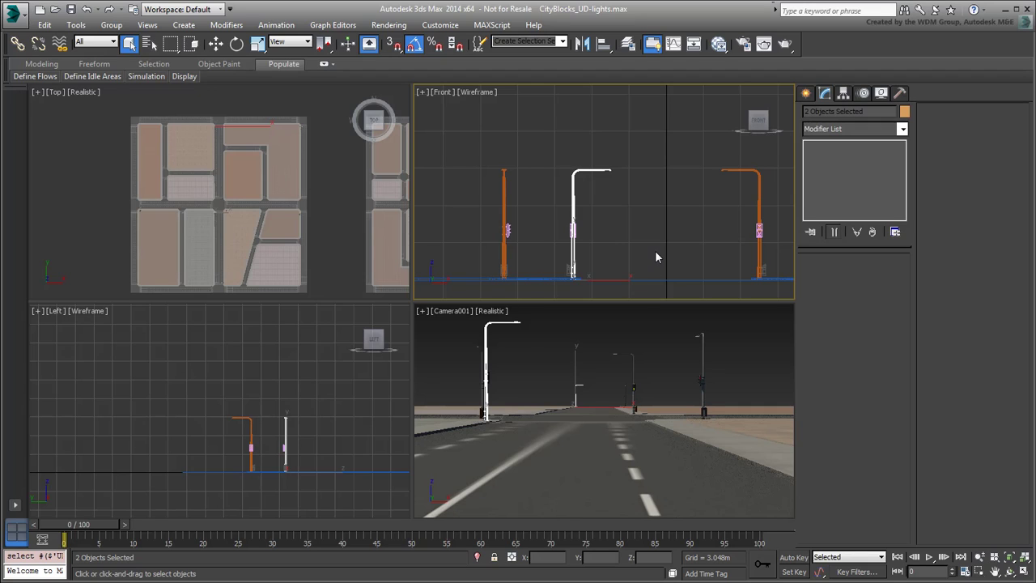
pyautogui.click(656, 256)
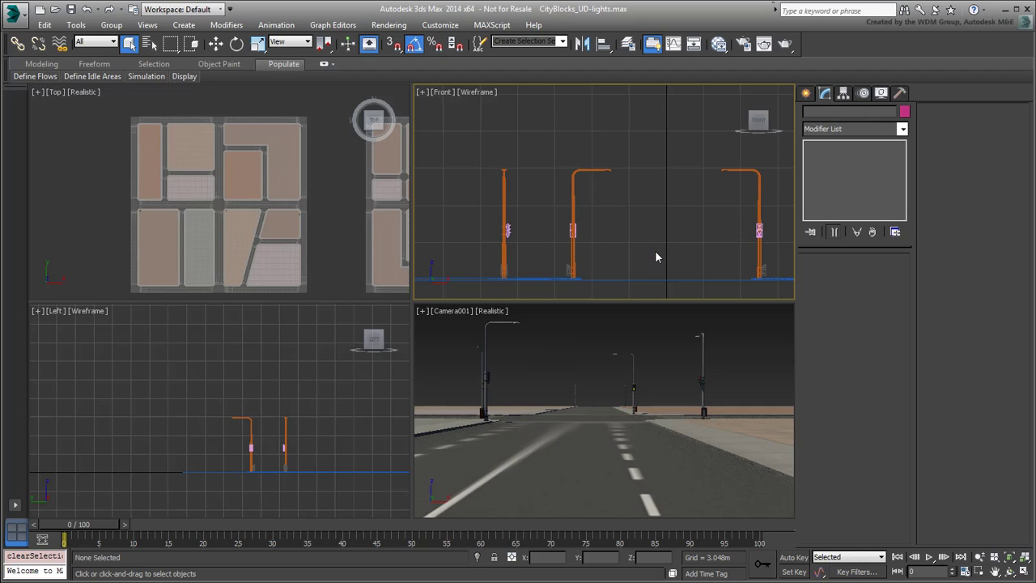
# Maximize the Top viewport and tilt it to view the city blocks at an angle.
pyautogui.click(337, 244)
pyautogui.hotkey('alt', 'w')
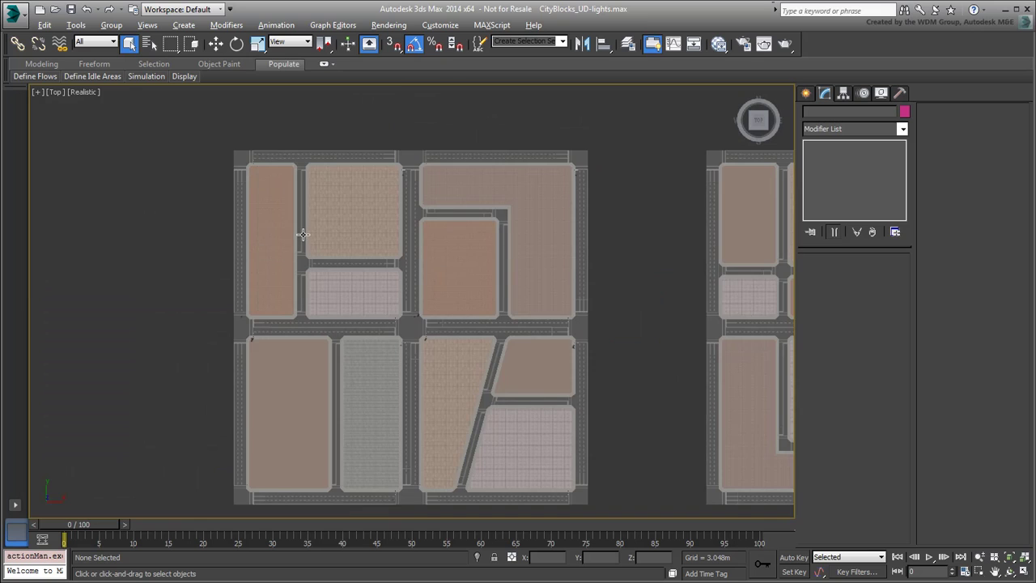
pyautogui.keyDown('alt'); pyautogui.moveTo(452, 336); pyautogui.dragTo(437, 294, button='middle'); pyautogui.keyUp('alt')
# Create a test teapot left of the city blocks and zoom in on it.
pyautogui.click(807, 93)
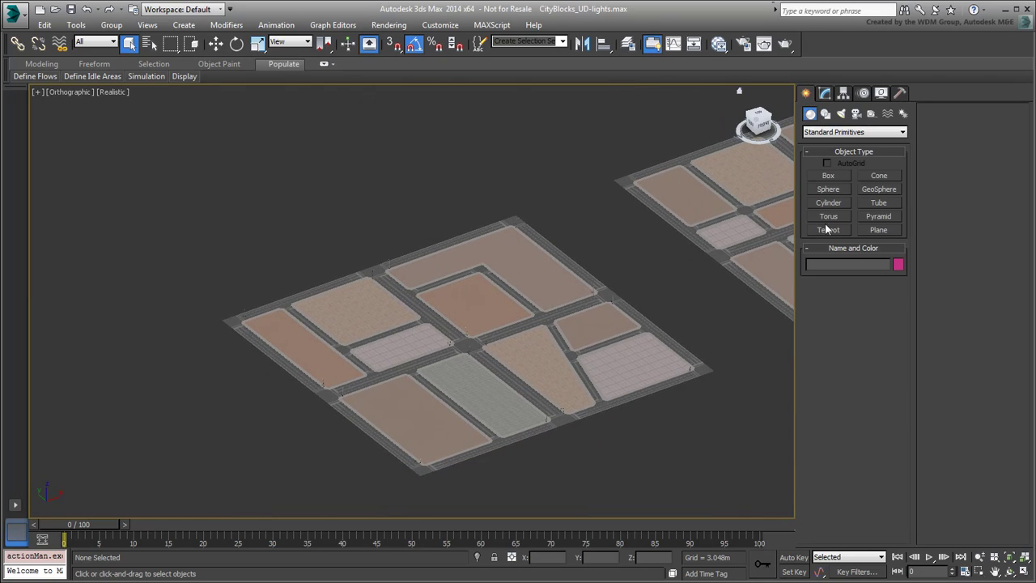
pyautogui.click(829, 230)
pyautogui.moveTo(253, 265); pyautogui.dragTo(279, 257)
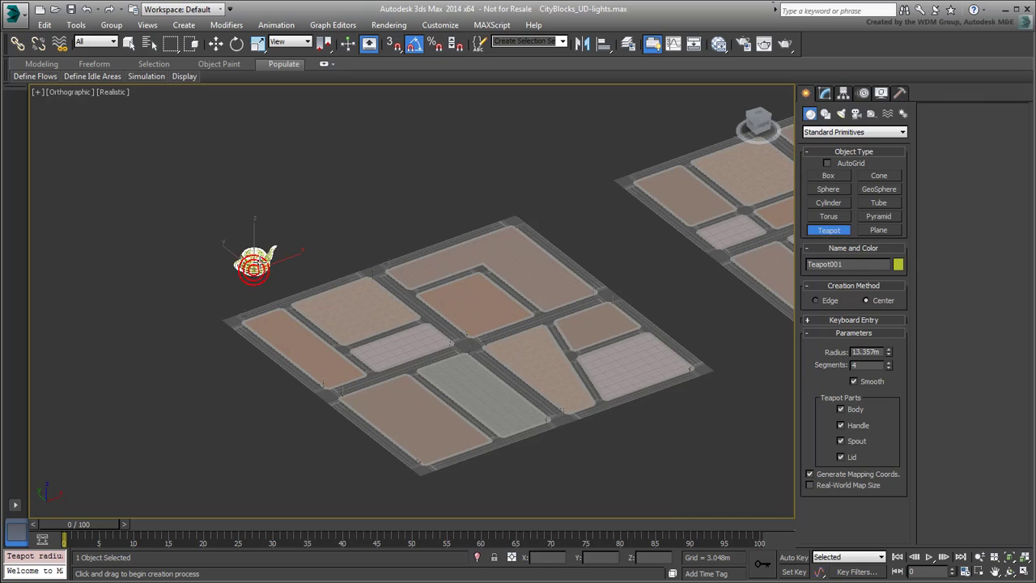
pyautogui.moveTo(238, 167); pyautogui.dragTo(338, 217, button='middle')
pyautogui.scroll(3, 336, 218)
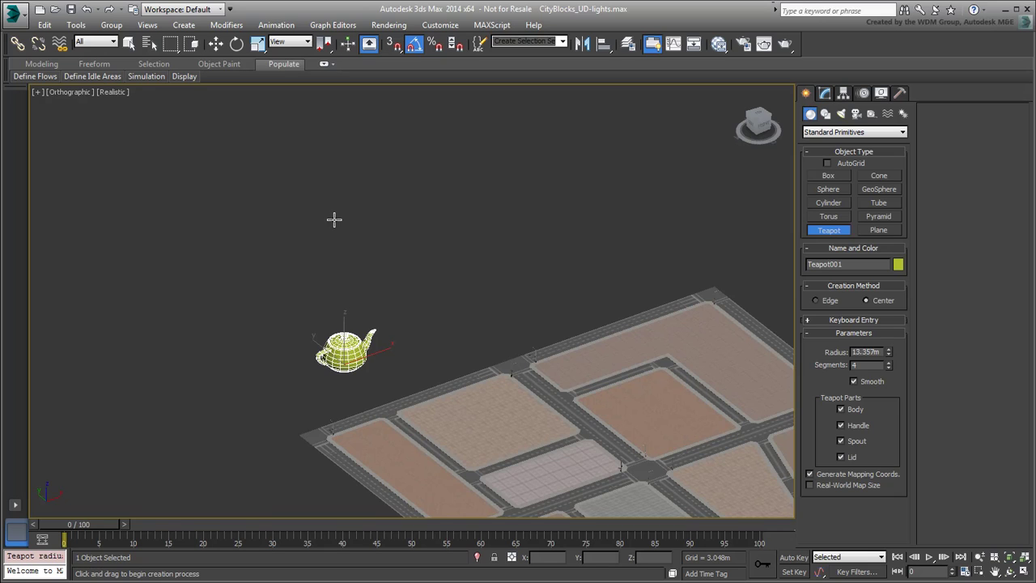
pyautogui.scroll(3, 316, 243)
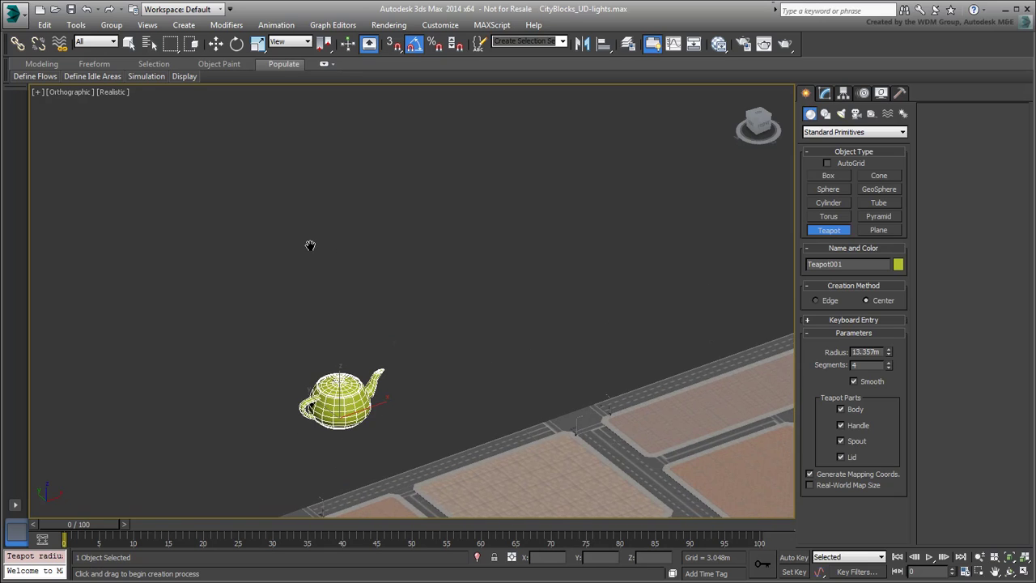
pyautogui.click(129, 42)
pyautogui.click(77, 25)
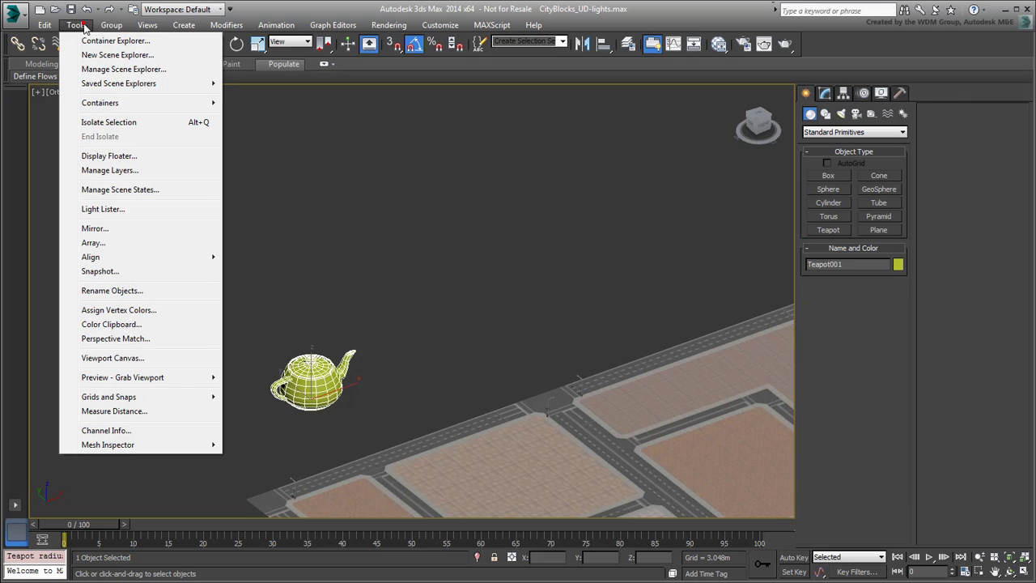
pyautogui.click(120, 244)
pyautogui.moveTo(523, 185); pyautogui.dragTo(776, 148)
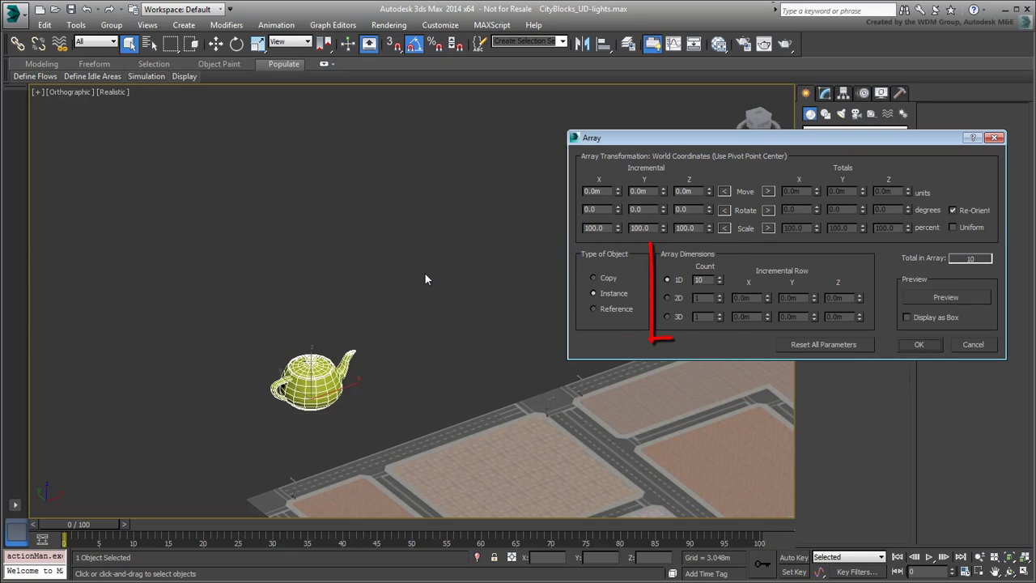
pyautogui.moveTo(426, 278); pyautogui.dragTo(288, 303, button='middle')
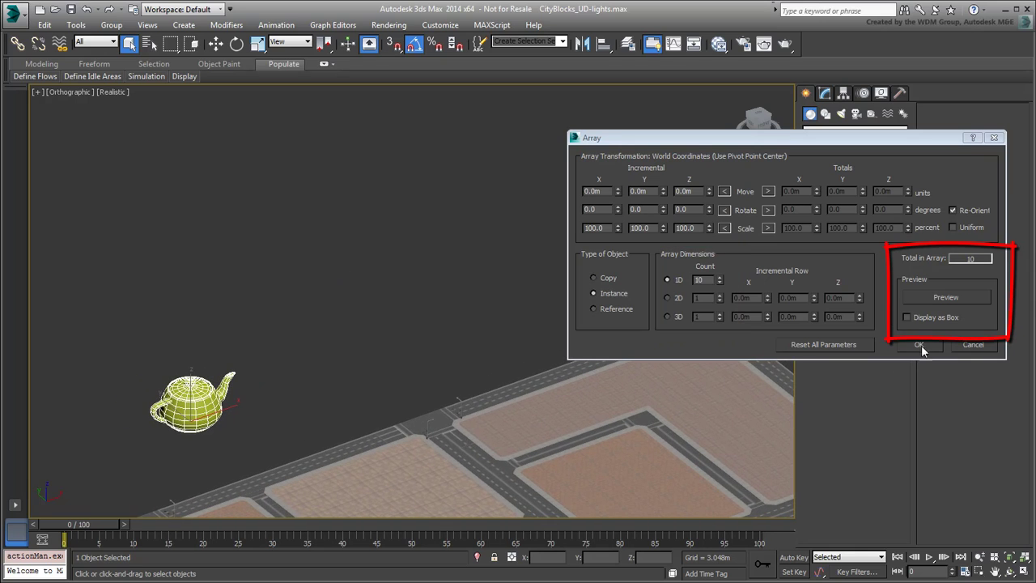
pyautogui.click(945, 298)
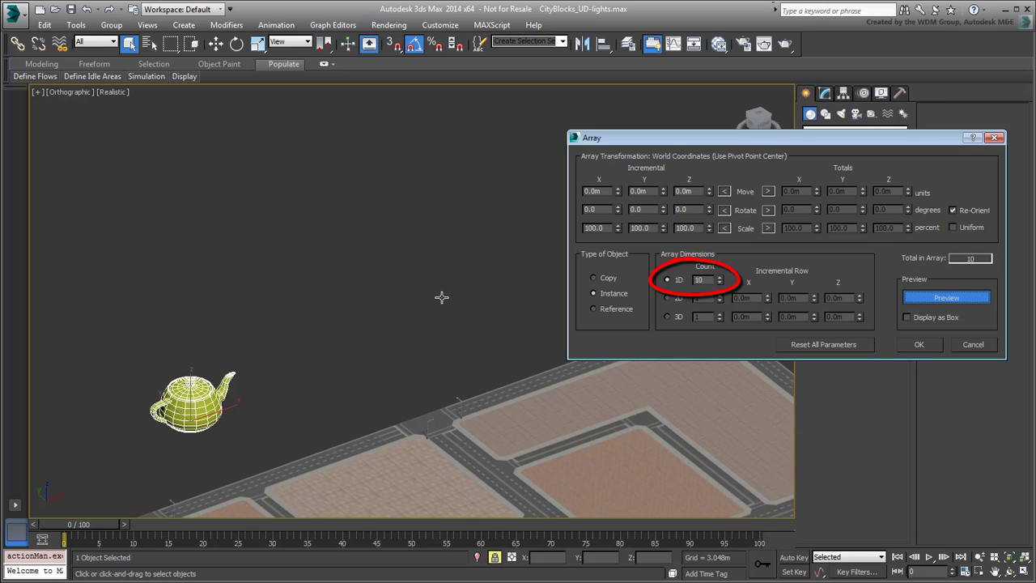
pyautogui.click(618, 194)
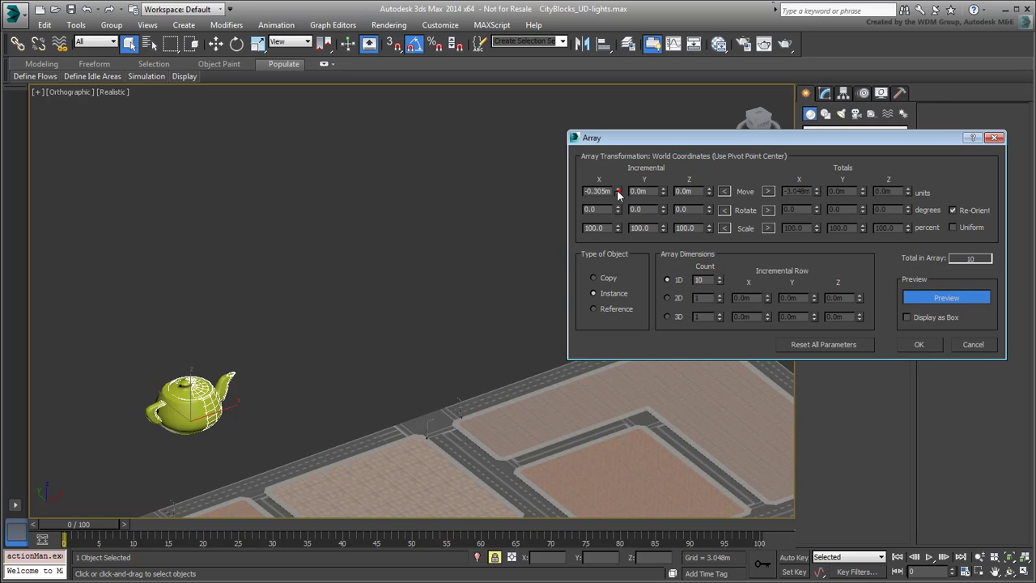
pyautogui.moveTo(618, 194); pyautogui.dragTo(648, 127)
pyautogui.rightClick(648, 127)
pyautogui.moveTo(665, 189); pyautogui.dragTo(699, 136)
pyautogui.rightClick(699, 136)
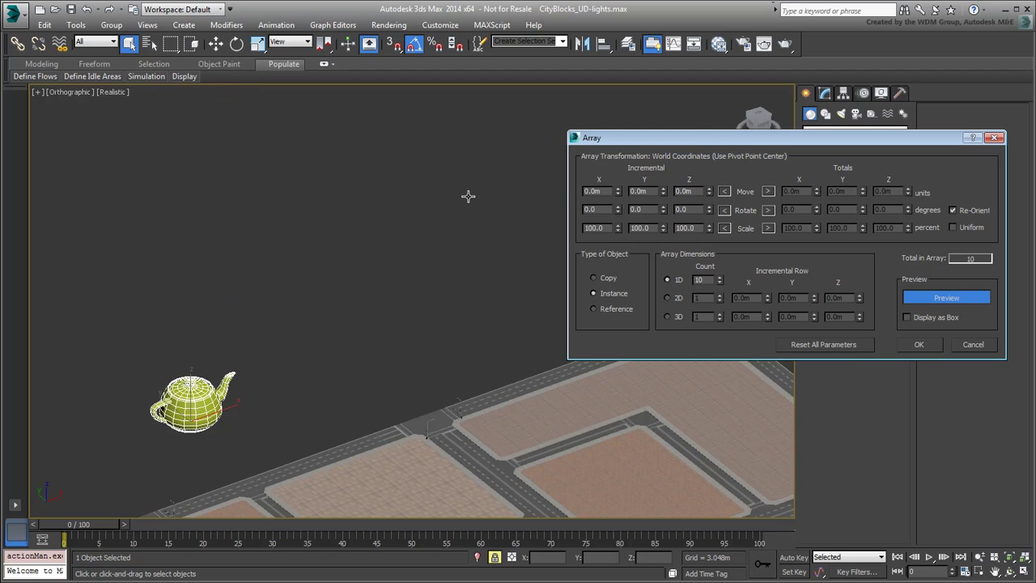
pyautogui.moveTo(618, 191); pyautogui.dragTo(633, 120)
pyautogui.click(668, 298)
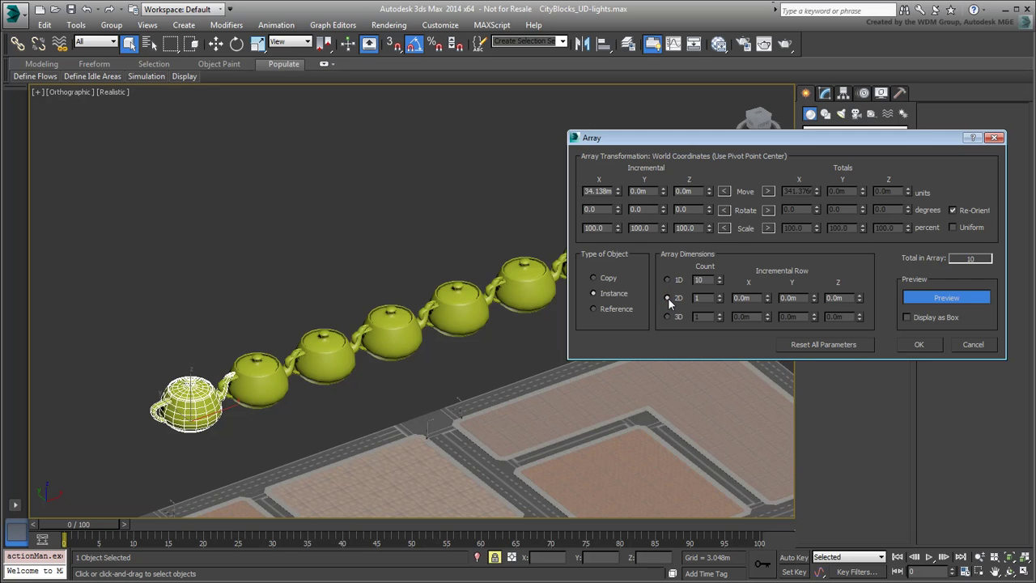
pyautogui.moveTo(719, 300); pyautogui.dragTo(718, 290)
pyautogui.moveTo(814, 298); pyautogui.dragTo(789, 162)
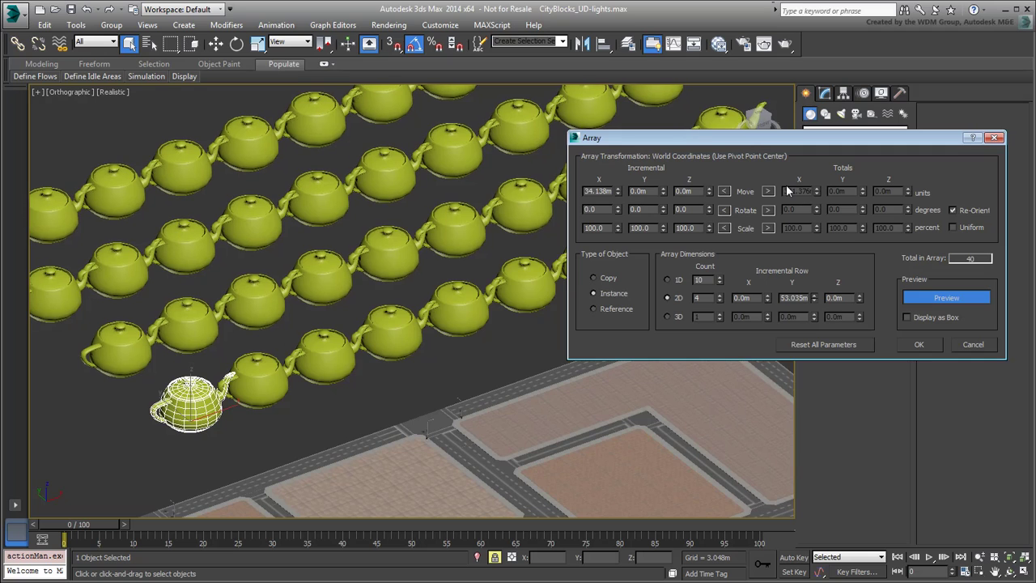
pyautogui.keyDown('alt'); pyautogui.moveTo(318, 238); pyautogui.dragTo(306, 340, button='middle'); pyautogui.keyUp('alt')
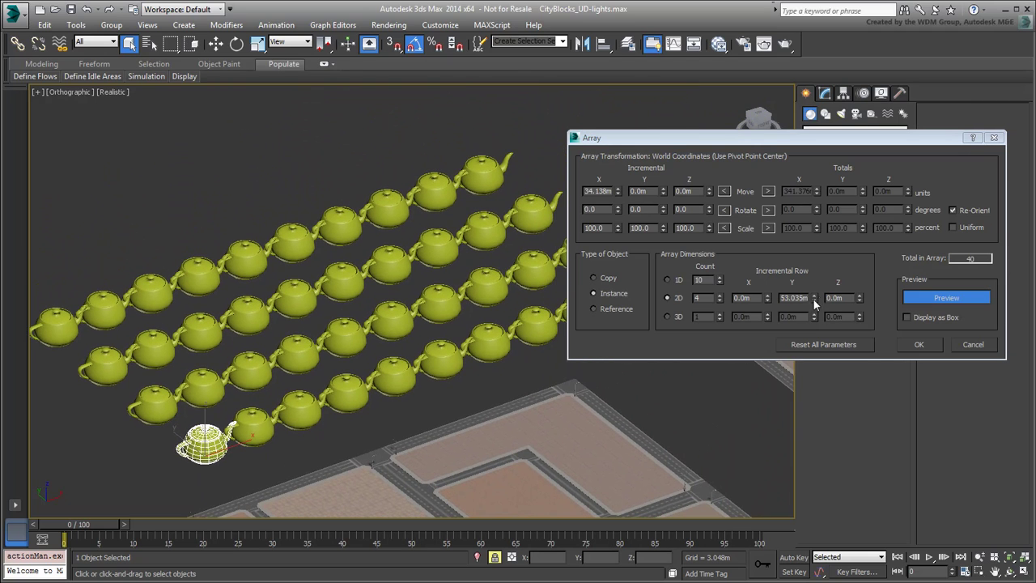
pyautogui.moveTo(816, 301); pyautogui.dragTo(808, 284)
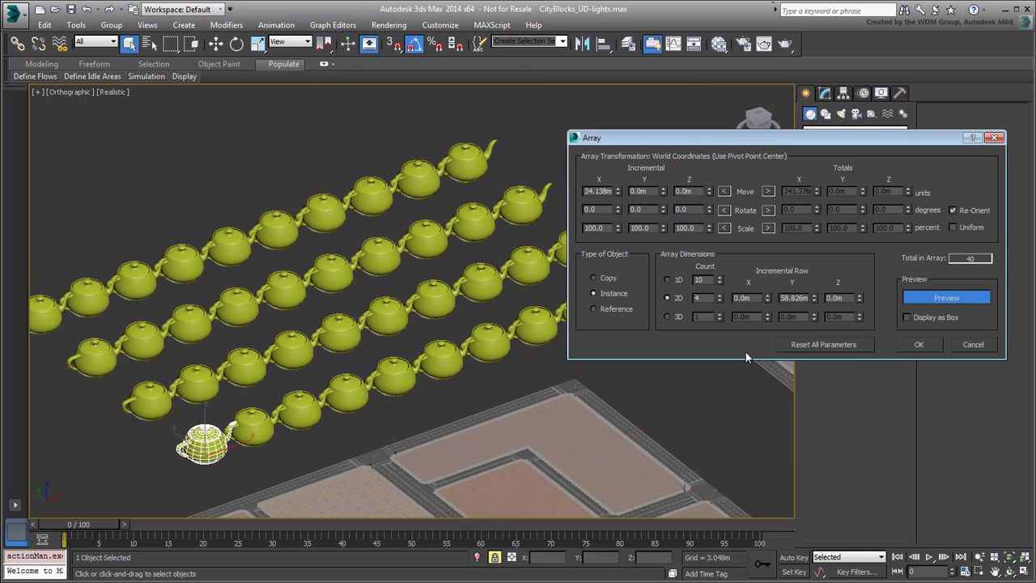
pyautogui.click(667, 316)
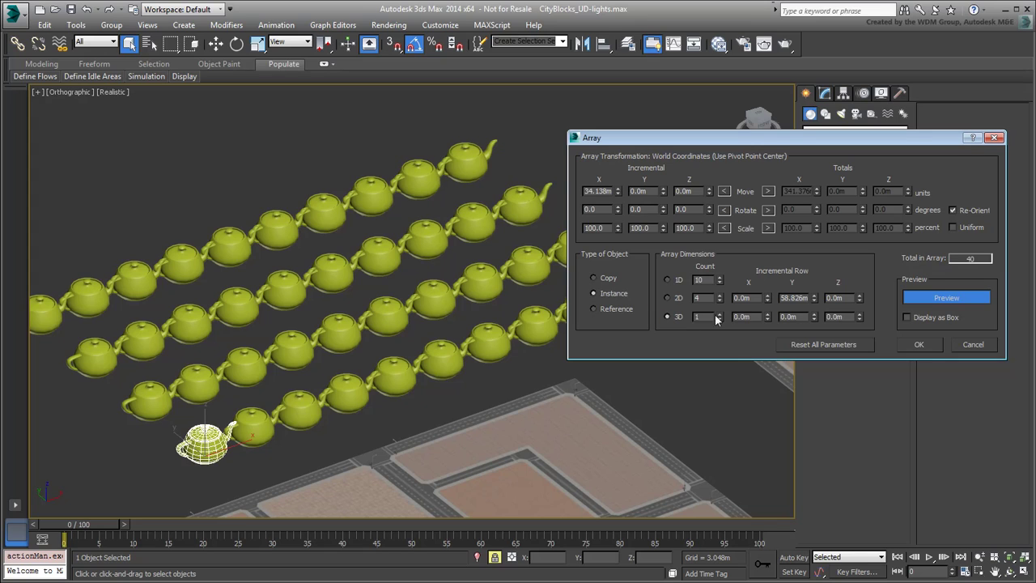
pyautogui.click(719, 314)
pyautogui.click(719, 314)
pyautogui.moveTo(860, 317); pyautogui.dragTo(799, 263)
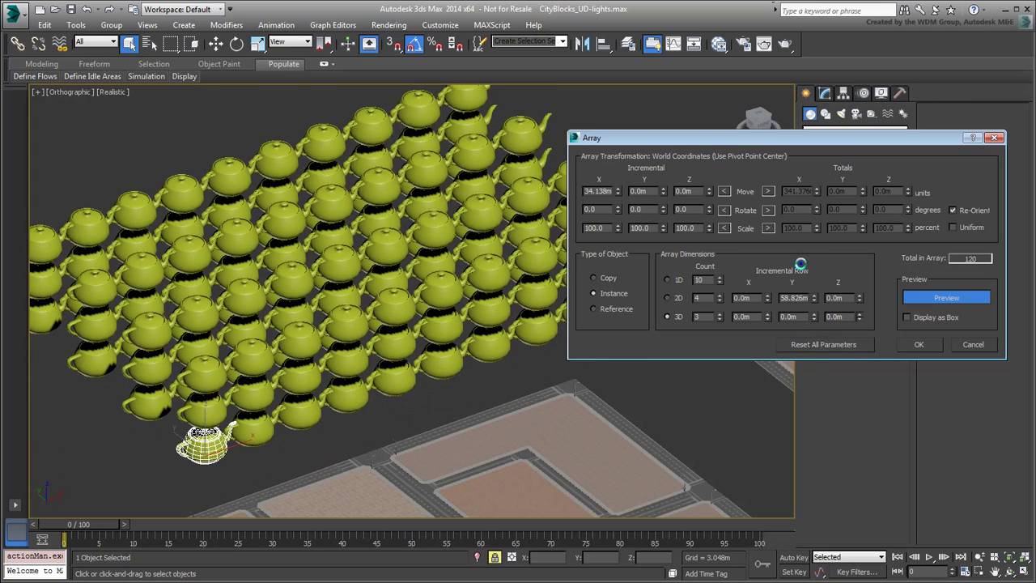
pyautogui.rightClick(799, 263)
pyautogui.click(679, 299)
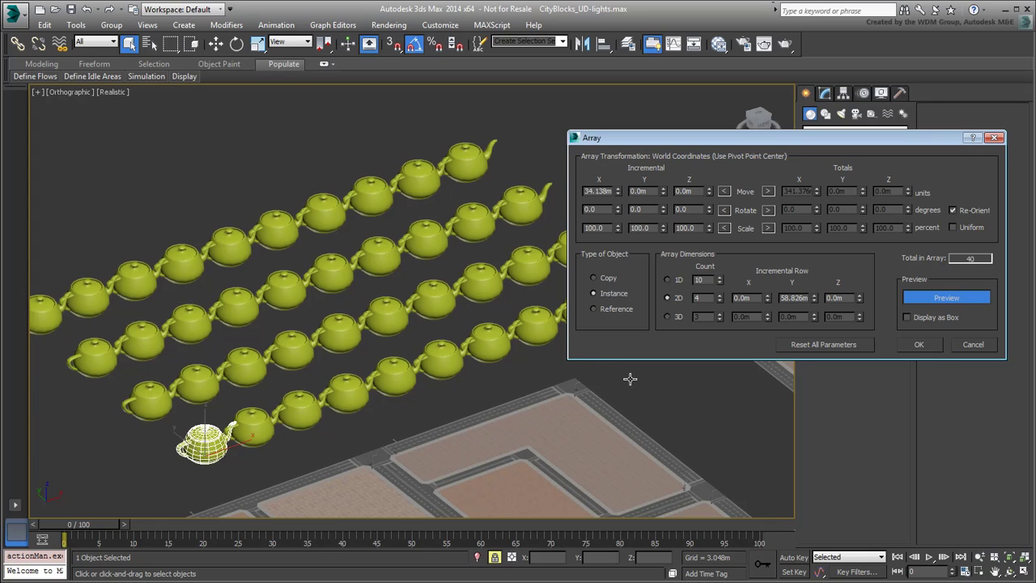
# Cancel the array without creating copies and delete the test teapot.
pyautogui.click(965, 344)
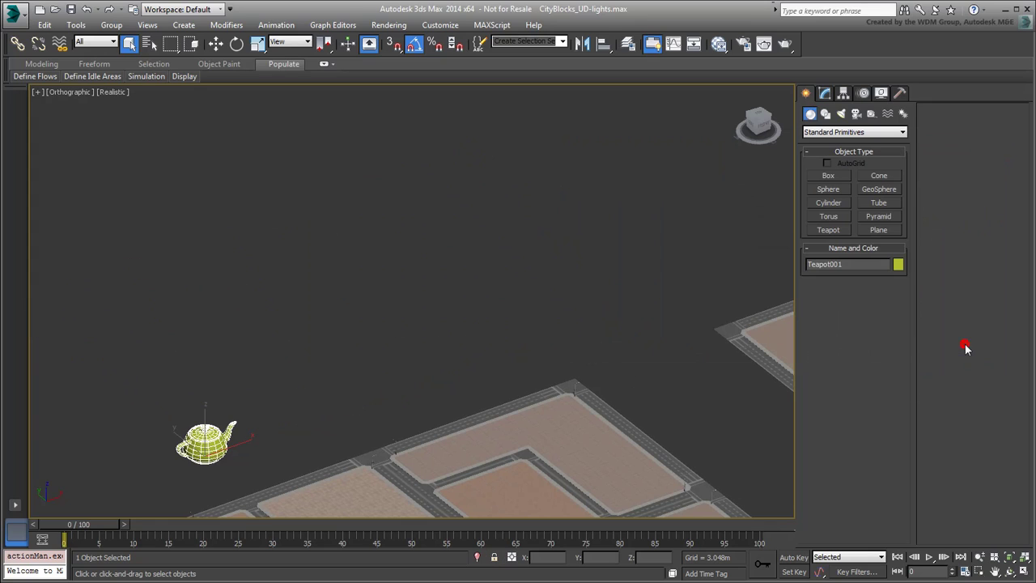
pyautogui.moveTo(322, 363); pyautogui.dragTo(335, 333, button='middle')
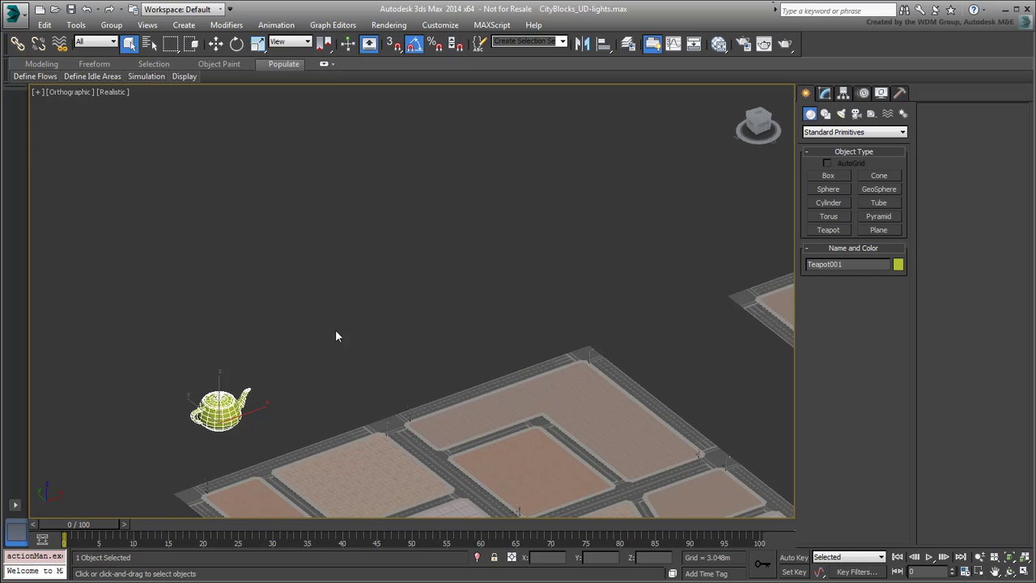
pyautogui.press('Delete')
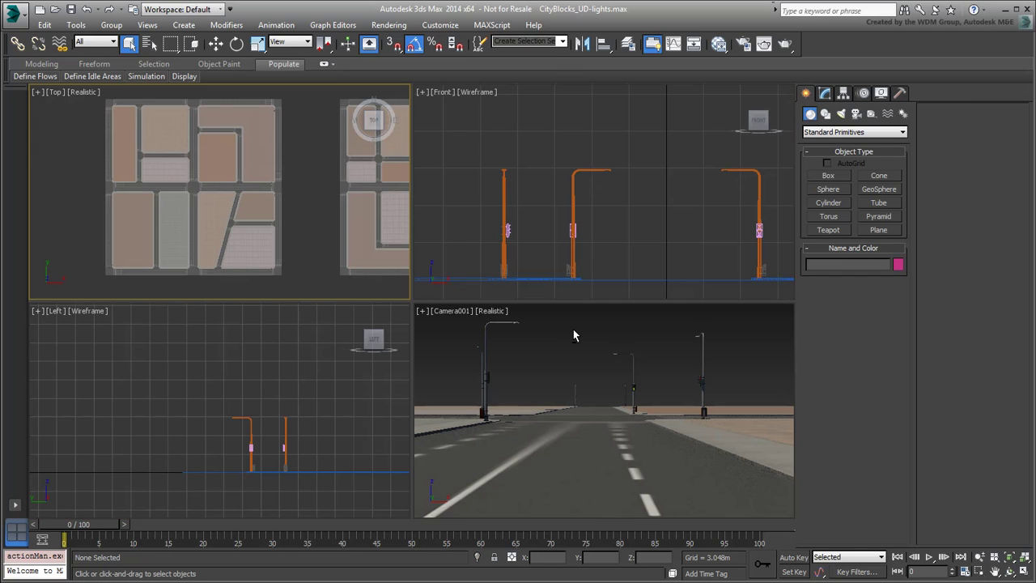
pyautogui.scroll(10, 248, 424)
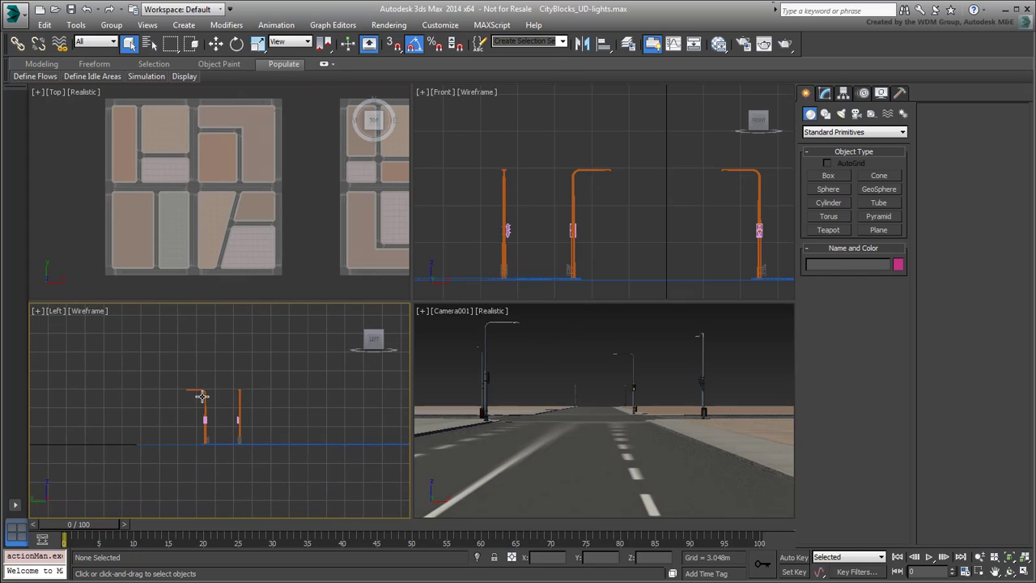
pyautogui.scroll(-3, 243, 381)
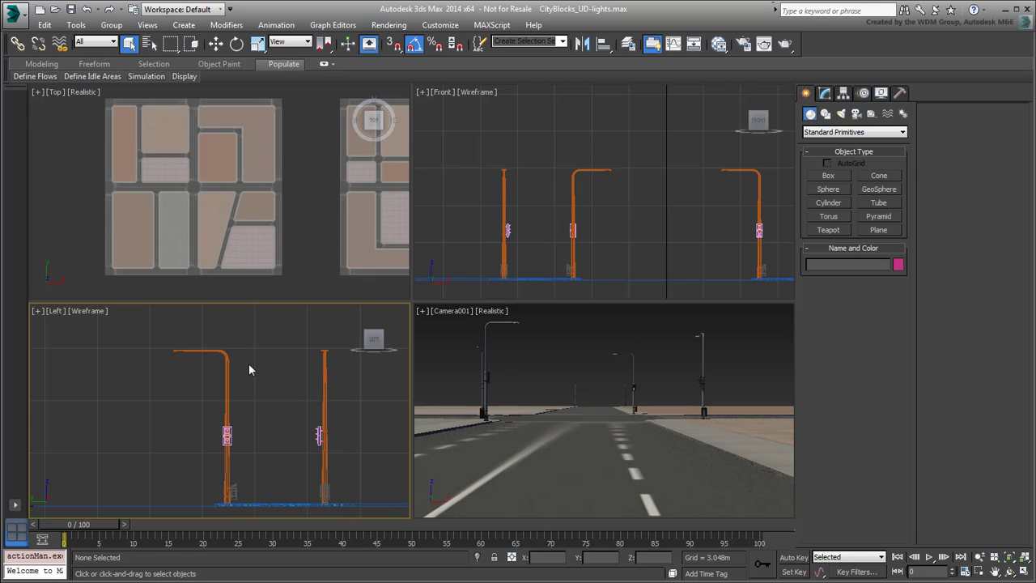
# Select the arm of the left street lamp in the Left viewport, keeping the straight Left view.
pyautogui.moveTo(259, 333); pyautogui.dragTo(148, 393)
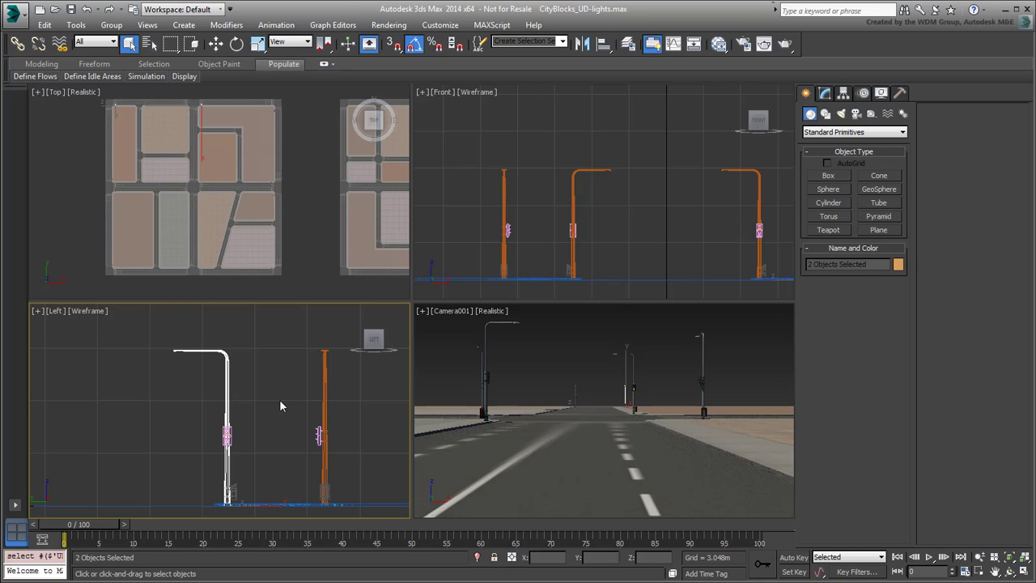
pyautogui.scroll(5, 189, 206)
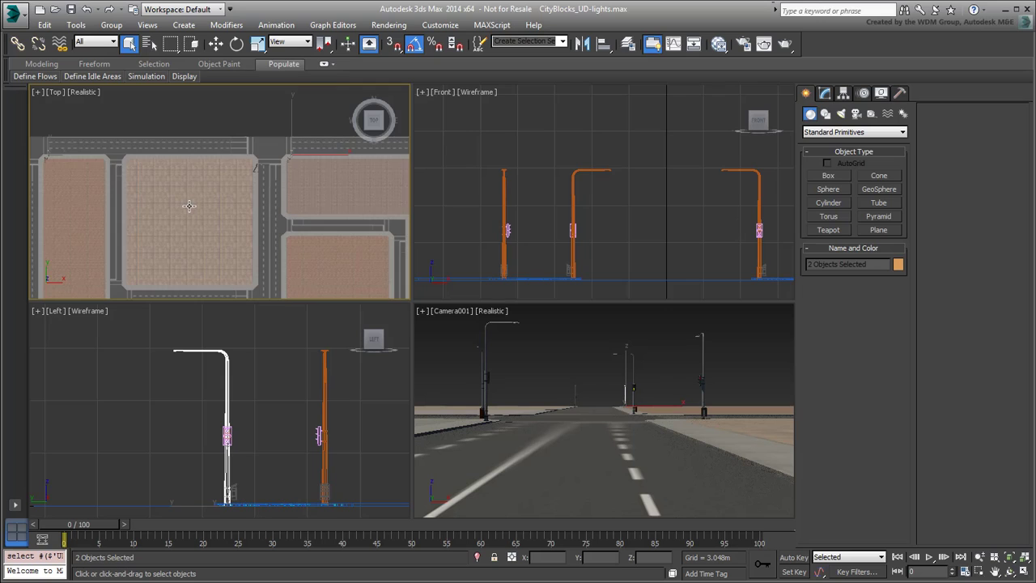
pyautogui.scroll(-5, 188, 206)
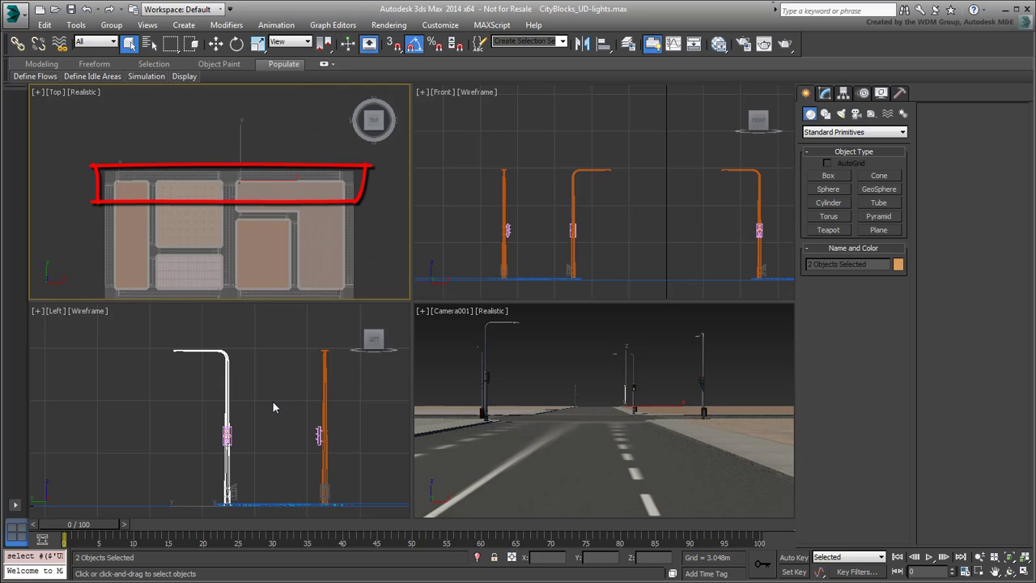
pyautogui.moveTo(266, 394)
pyautogui.keyDown('alt'); pyautogui.mouseDown(button='middle')
pyautogui.moveTo(264, 405)
pyautogui.moveTo(256, 396)
pyautogui.moveTo(266, 405)
pyautogui.moveTo(271, 398)
pyautogui.moveTo(257, 399)
pyautogui.mouseUp(button='middle'); pyautogui.keyUp('alt')
pyautogui.press('l')
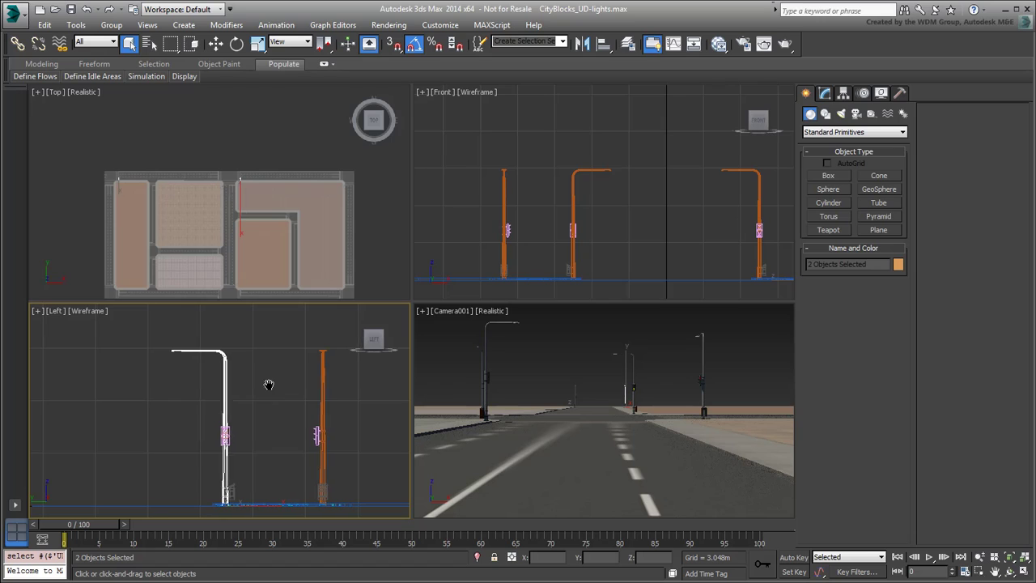
# Add the middle lamp to the selection for 4 objects and restore the Left view.
pyautogui.moveTo(274, 395); pyautogui.dragTo(167, 415, button='middle')
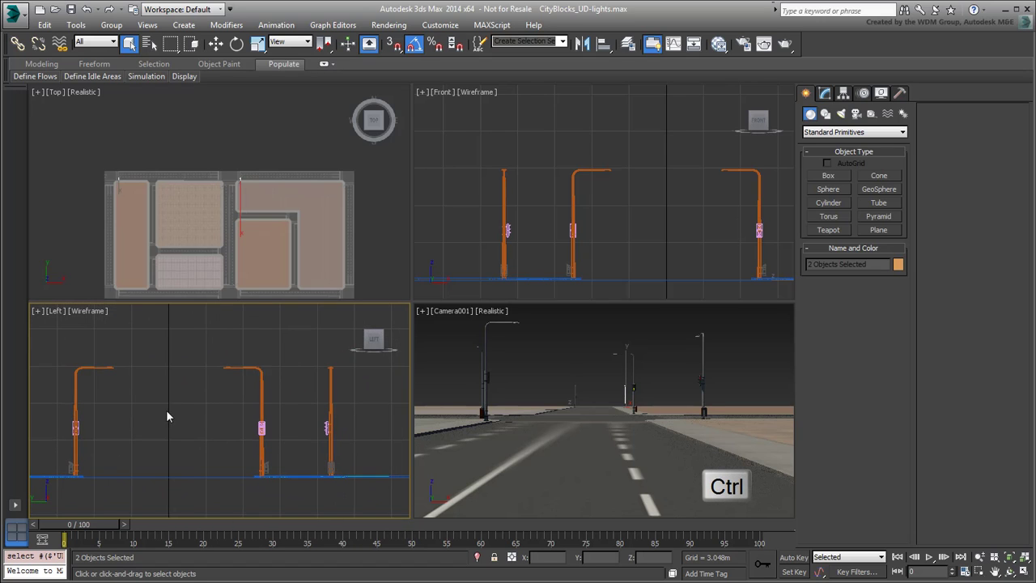
pyautogui.keyDown('ctrl'); pyautogui.moveTo(221, 390); pyautogui.dragTo(220, 392); pyautogui.keyUp('ctrl')
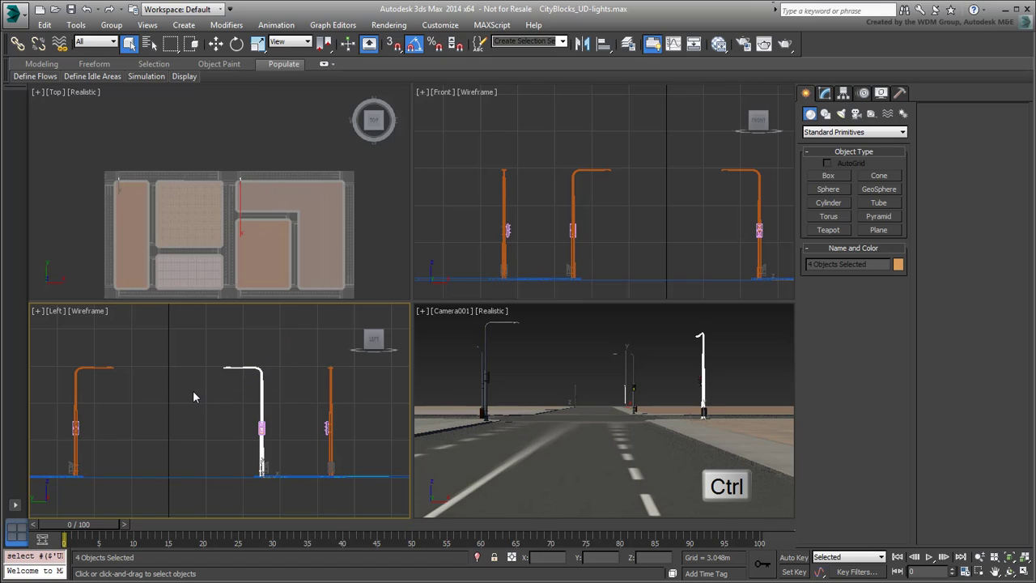
pyautogui.scroll(-5, 194, 400)
pyautogui.scroll(-3, 194, 403)
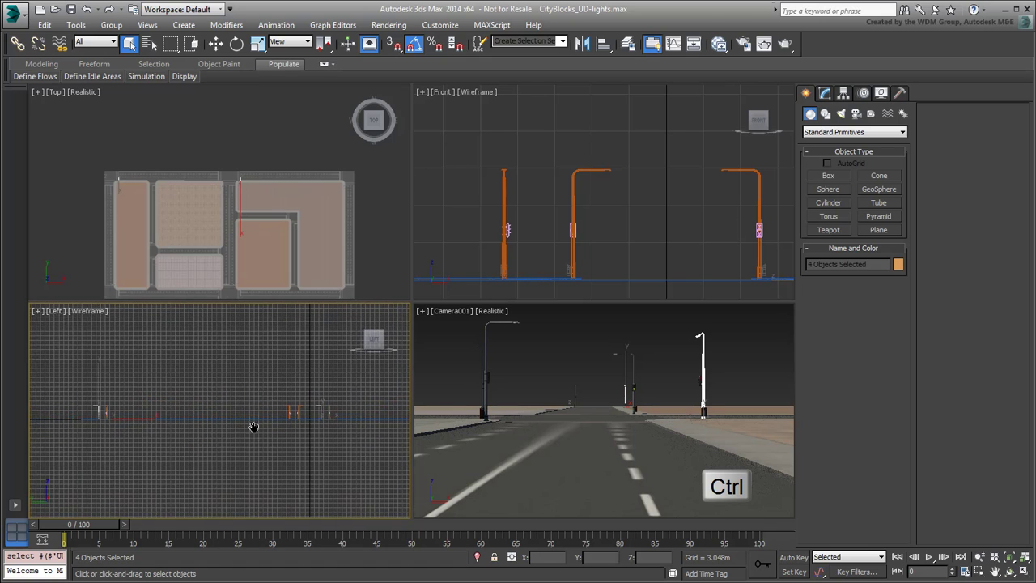
pyautogui.keyDown('alt'); pyautogui.moveTo(217, 419); pyautogui.dragTo(200, 442, button='middle'); pyautogui.keyUp('alt')
pyautogui.press('l')
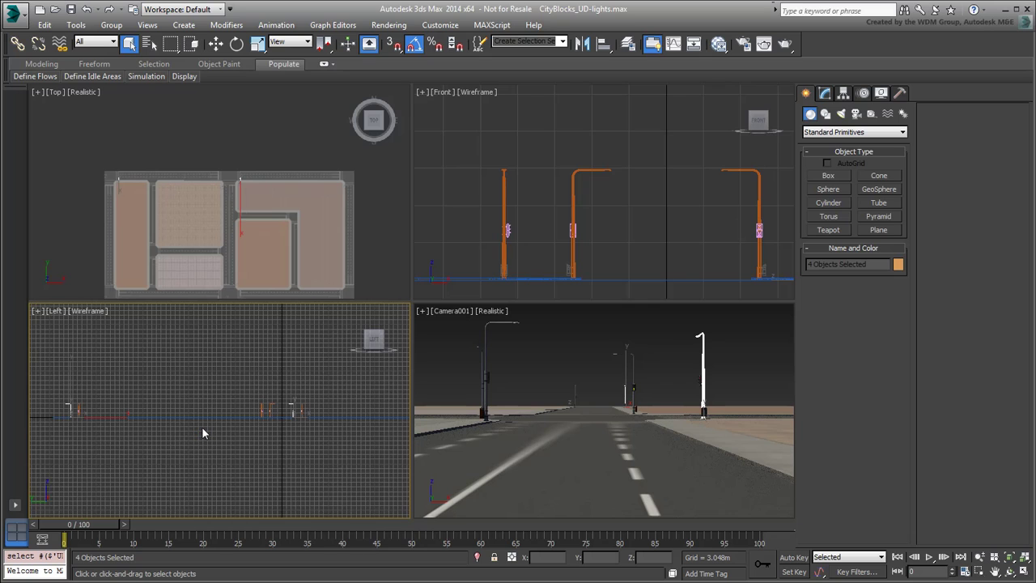
# Maximize the Top view in wireframe, framing the city block and the neighbouring block.
pyautogui.hotkey('alt', 'w')
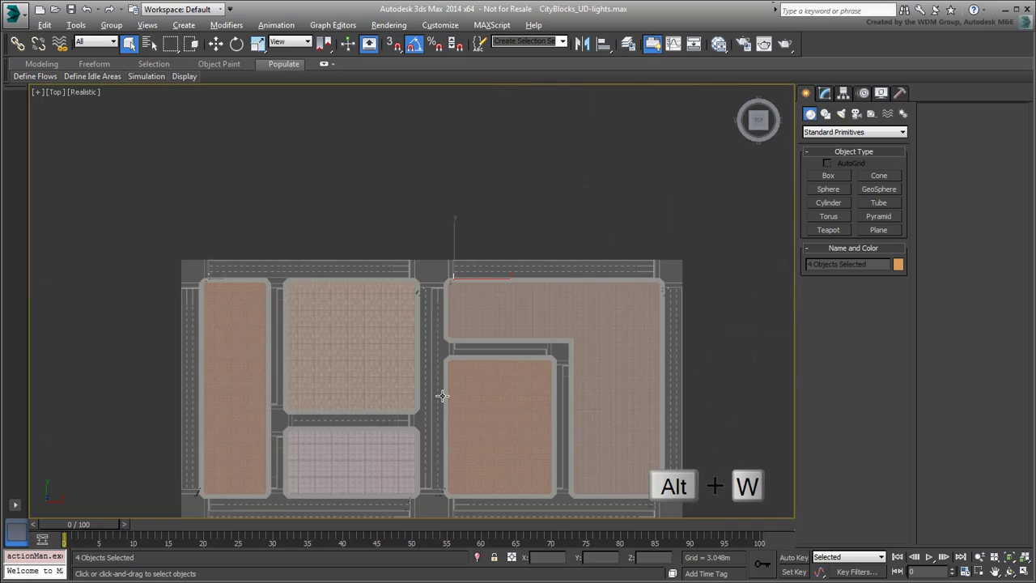
pyautogui.moveTo(440, 397); pyautogui.dragTo(403, 335, button='middle')
pyautogui.scroll(-2, 377, 286)
pyautogui.moveTo(377, 287); pyautogui.dragTo(374, 327, button='middle')
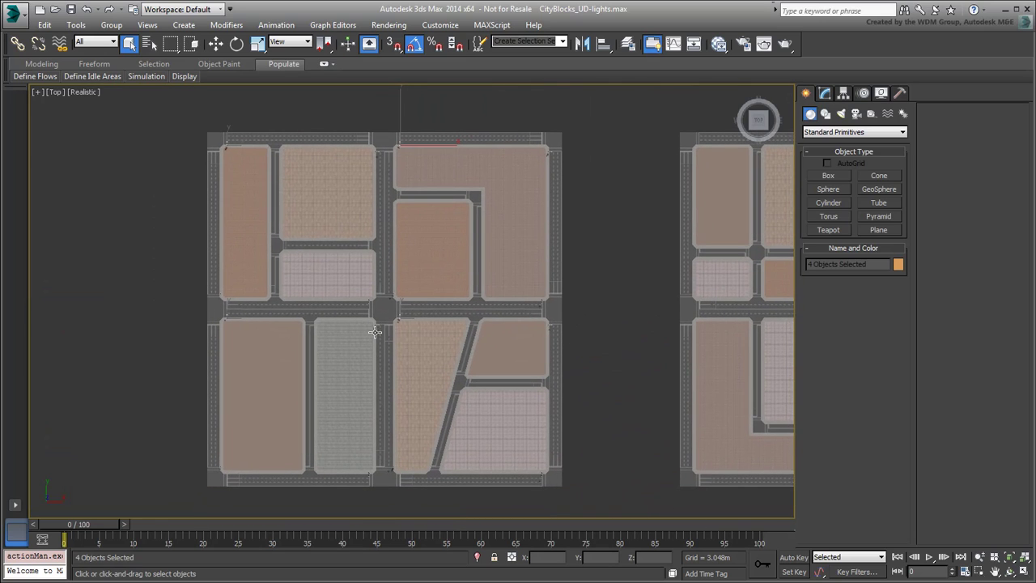
pyautogui.press('F3')
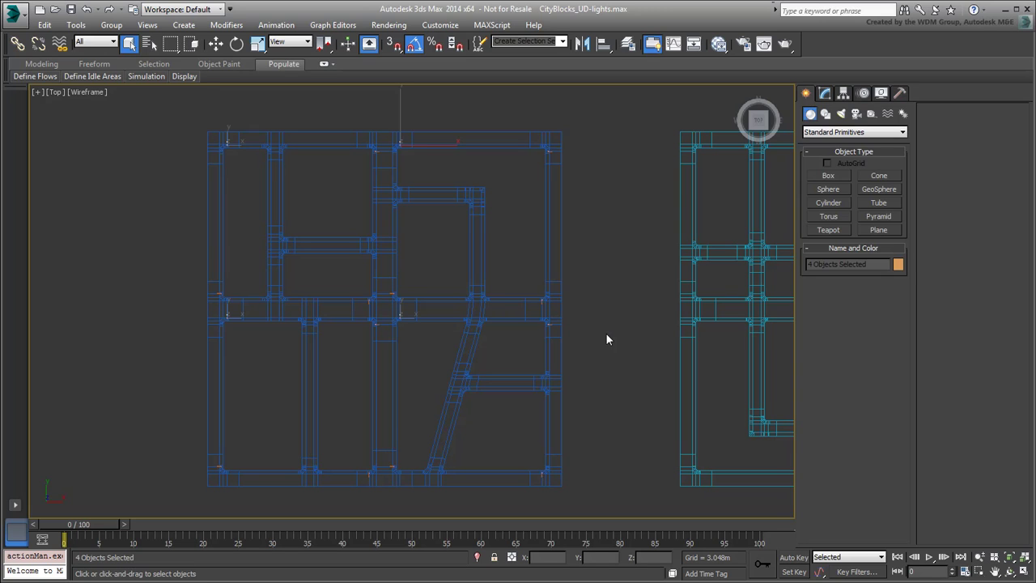
pyautogui.moveTo(607, 323); pyautogui.dragTo(494, 312, button='middle')
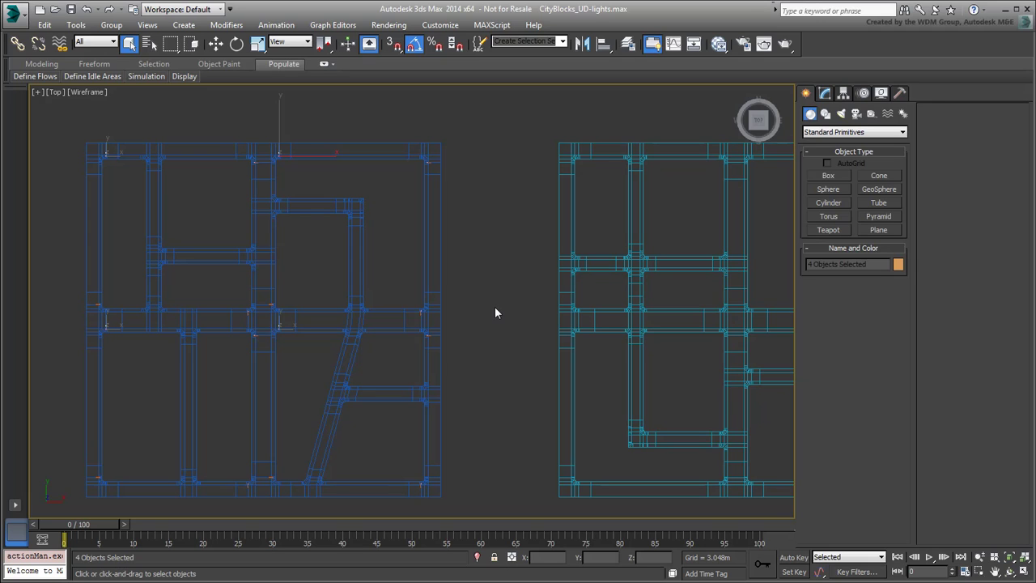
# Open the Array dialog with preview on and set the X move spacing to 30m.
pyautogui.click(74, 25)
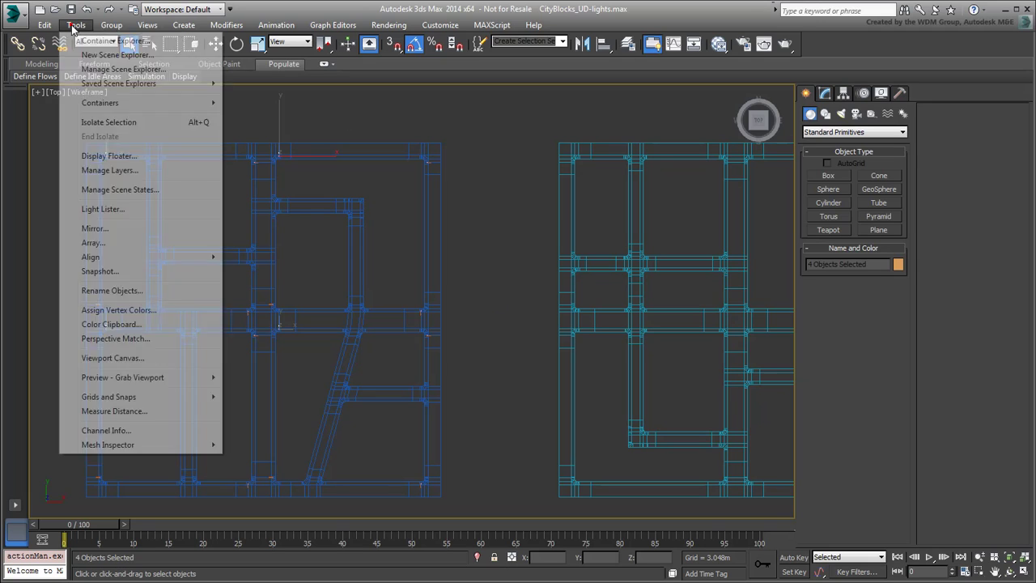
pyautogui.click(112, 243)
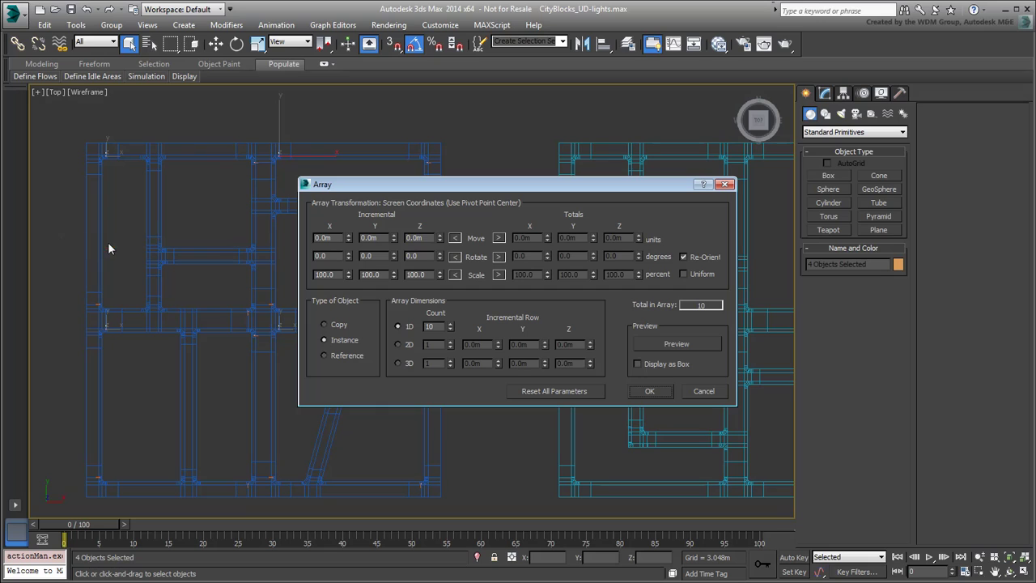
pyautogui.moveTo(473, 191); pyautogui.dragTo(702, 221)
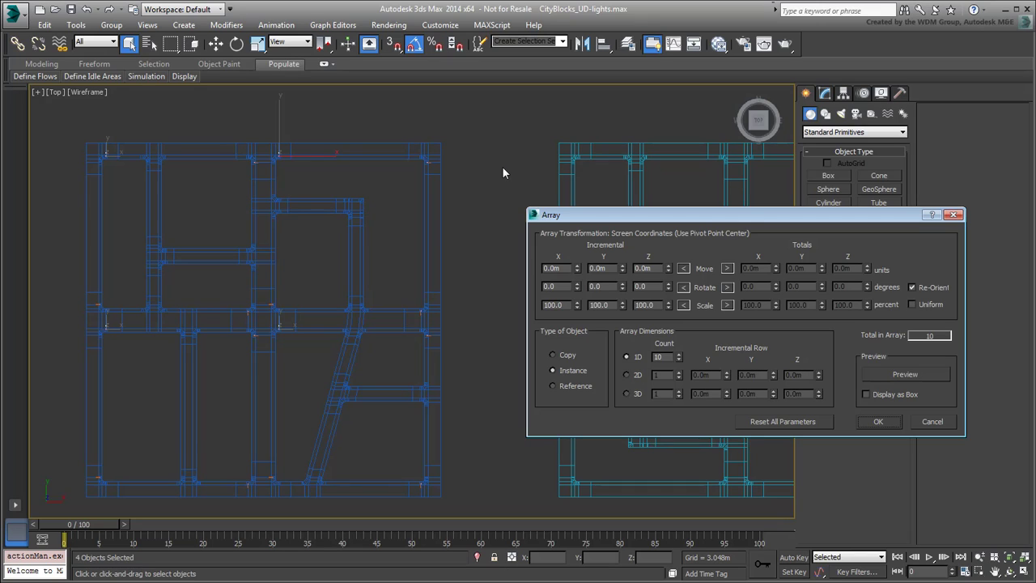
pyautogui.click(913, 374)
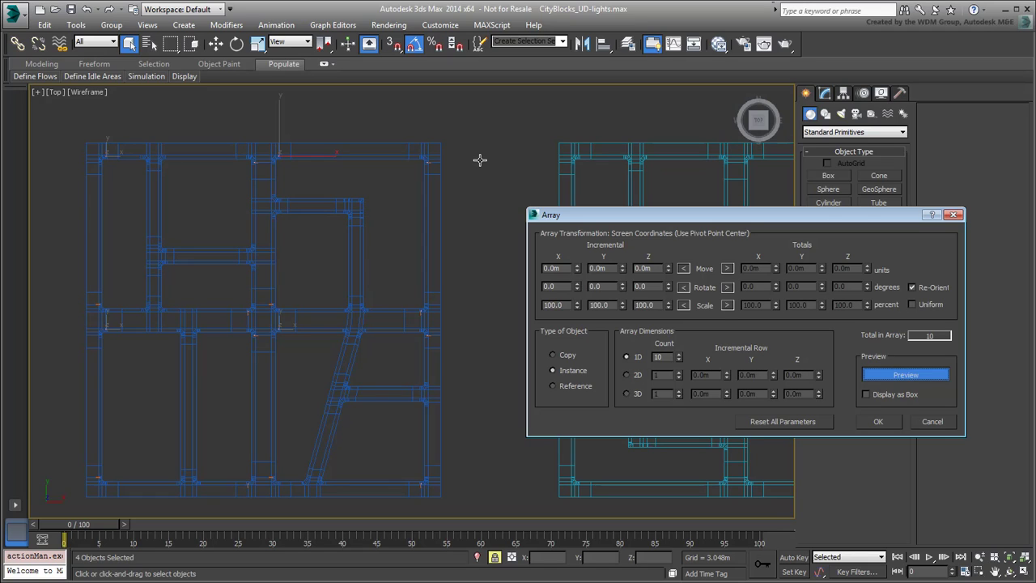
pyautogui.moveTo(577, 270)
pyautogui.mouseDown()
pyautogui.moveTo(581, 243)
pyautogui.moveTo(584, 263)
pyautogui.moveTo(581, 254)
pyautogui.mouseUp()
pyautogui.doubleClick(559, 268)
pyautogui.write('30')
pyautogui.press('Return')
# Set the count to 5 instances, refine X spacing to 29.95m, and create the array.
pyautogui.click(679, 362)
pyautogui.click(679, 361)
pyautogui.click(679, 361)
pyautogui.click(679, 361)
pyautogui.click(680, 362)
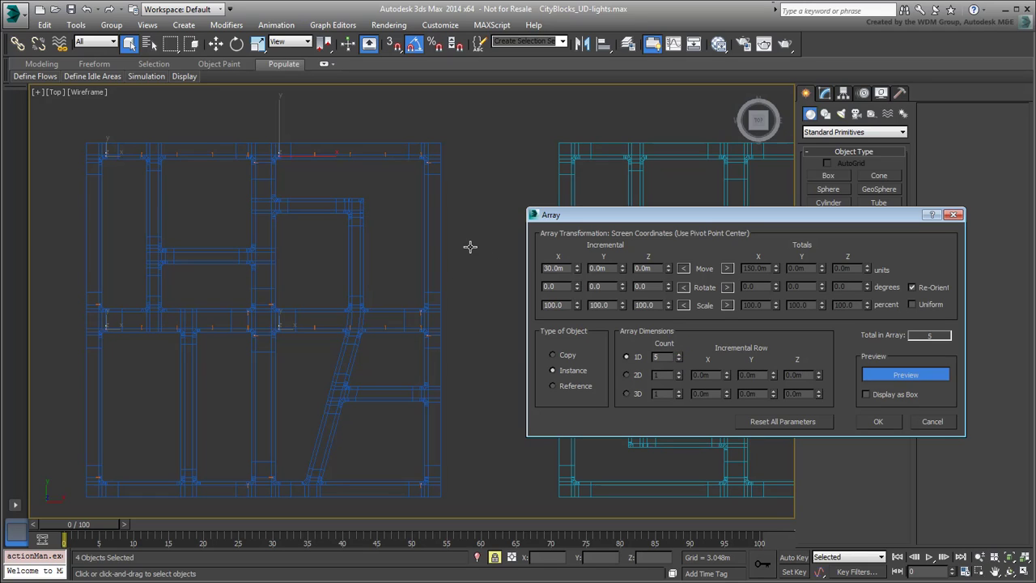
pyautogui.scroll(8, 403, 195)
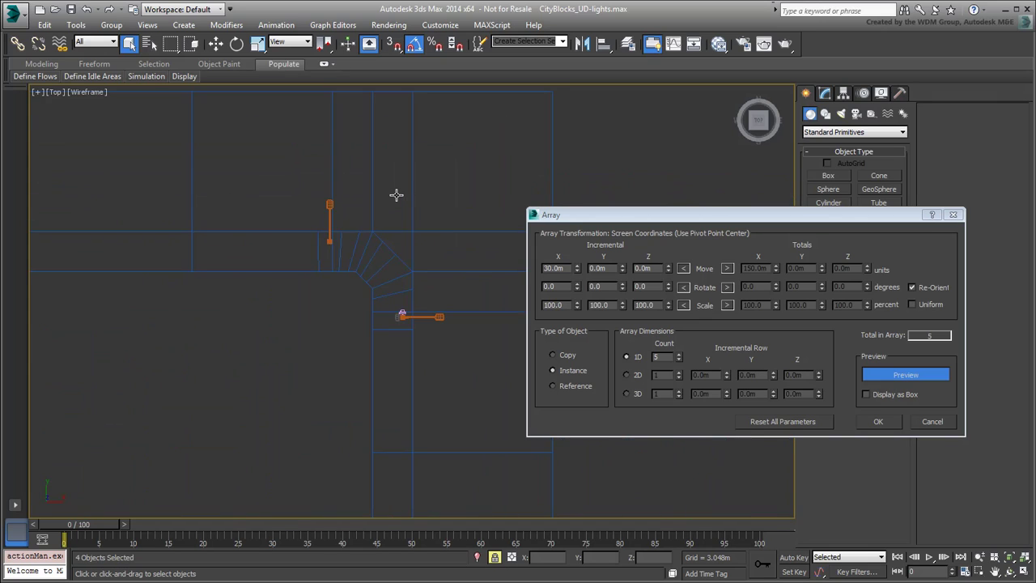
pyautogui.scroll(3, 396, 194)
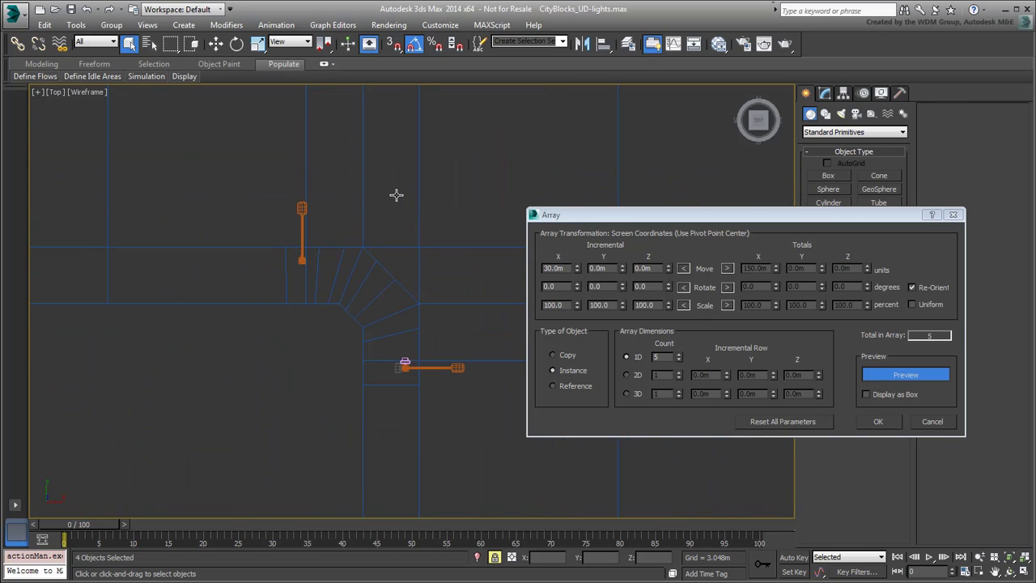
pyautogui.doubleClick(569, 268)
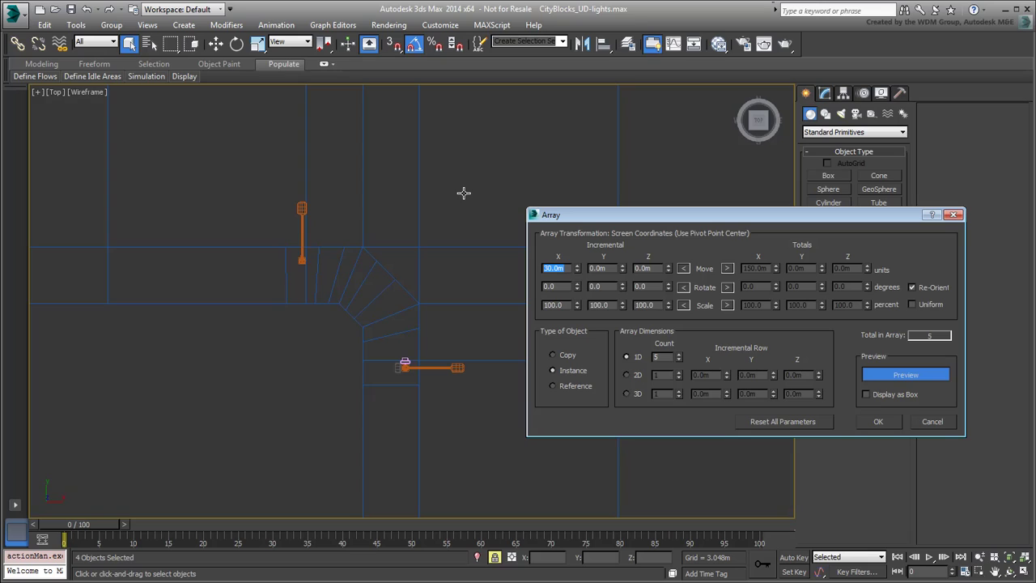
pyautogui.write('29.95')
pyautogui.press('Return')
pyautogui.scroll(-6, 341, 222)
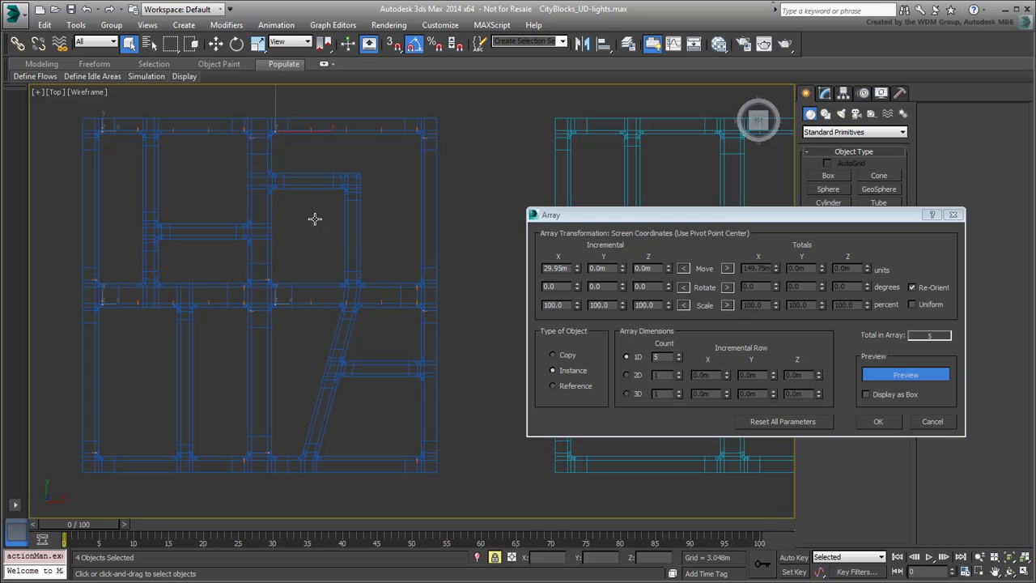
pyautogui.click(879, 422)
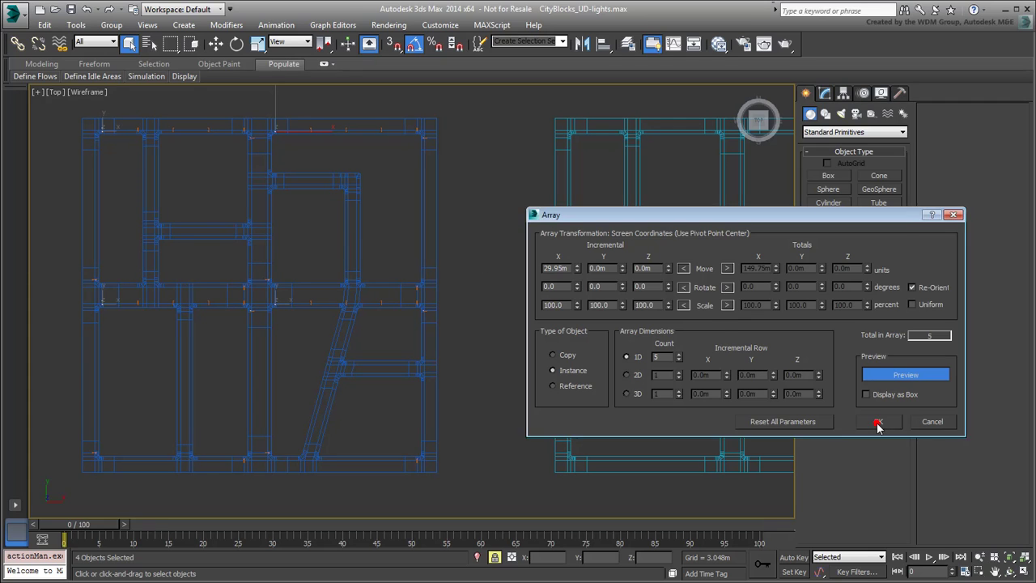
# Return to four viewports and maximize the side view, panned slightly right.
pyautogui.hotkey('alt', 'w')
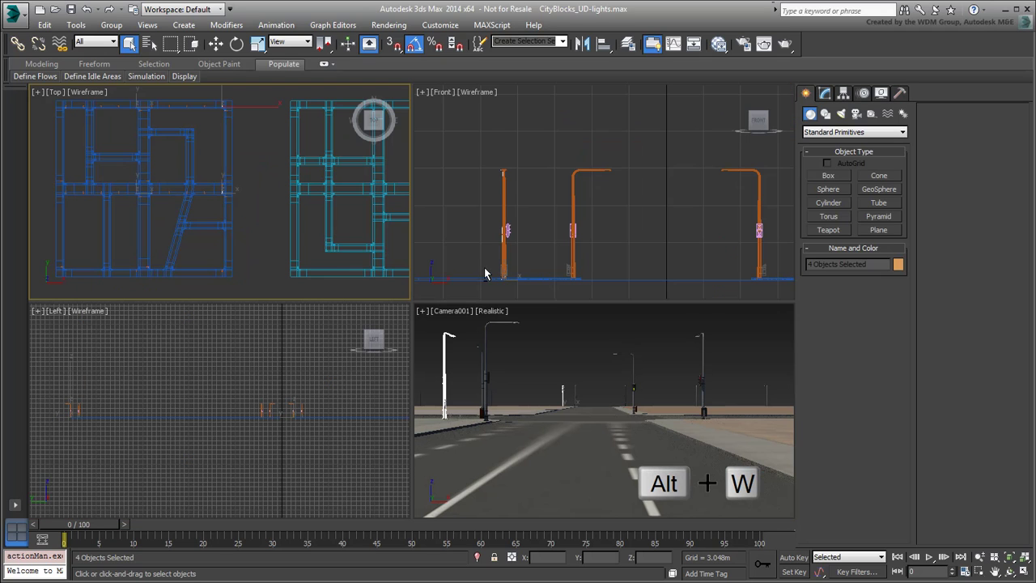
pyautogui.middleClick(157, 406)
pyautogui.moveTo(157, 406); pyautogui.dragTo(186, 405, button='middle')
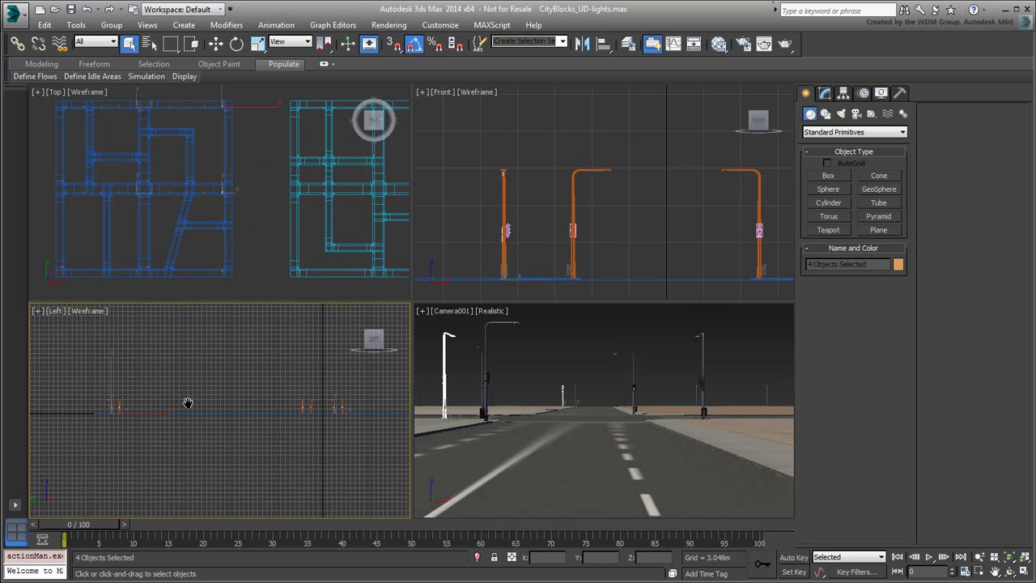
pyautogui.hotkey('alt', 'w')
pyautogui.scroll(8, 269, 313)
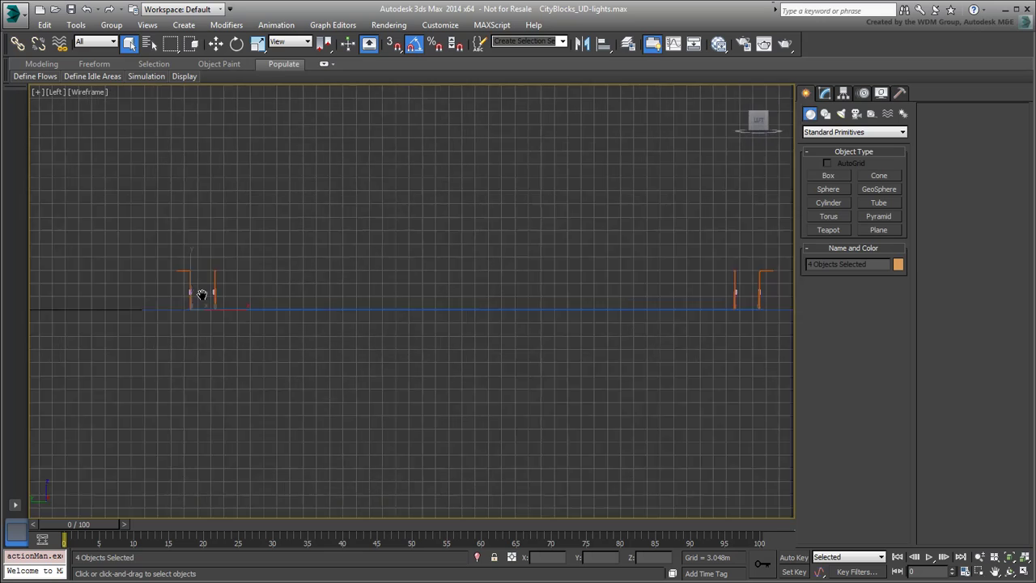
pyautogui.scroll(-12, 430, 331)
pyautogui.scroll(5, 406, 334)
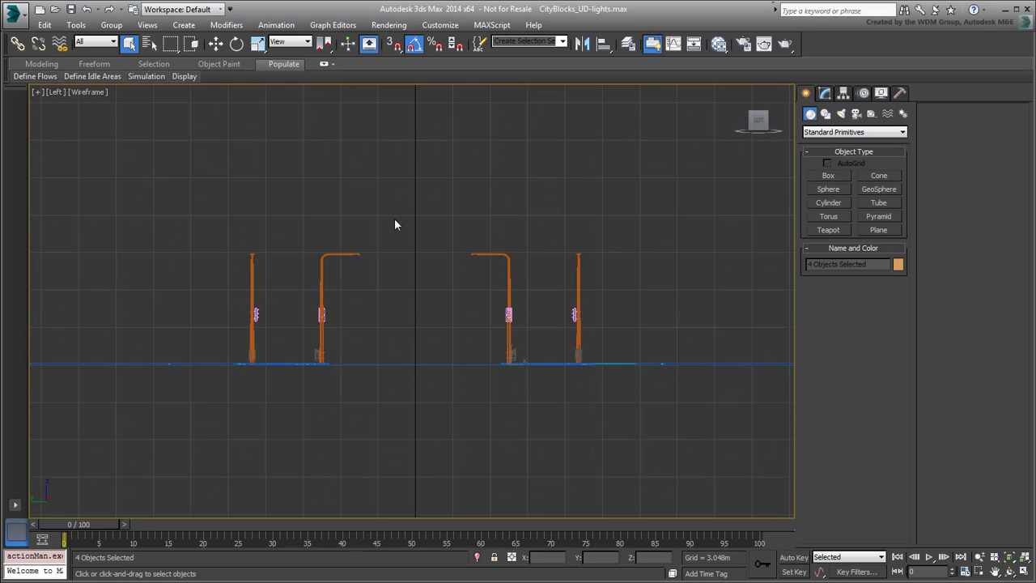
# Narrow the selection to the lamp poles, then maximize the Top view.
pyautogui.click(324, 324)
pyautogui.scroll(-6, 389, 328)
pyautogui.moveTo(250, 347); pyautogui.dragTo(541, 335, button='middle')
pyautogui.scroll(4, 559, 331)
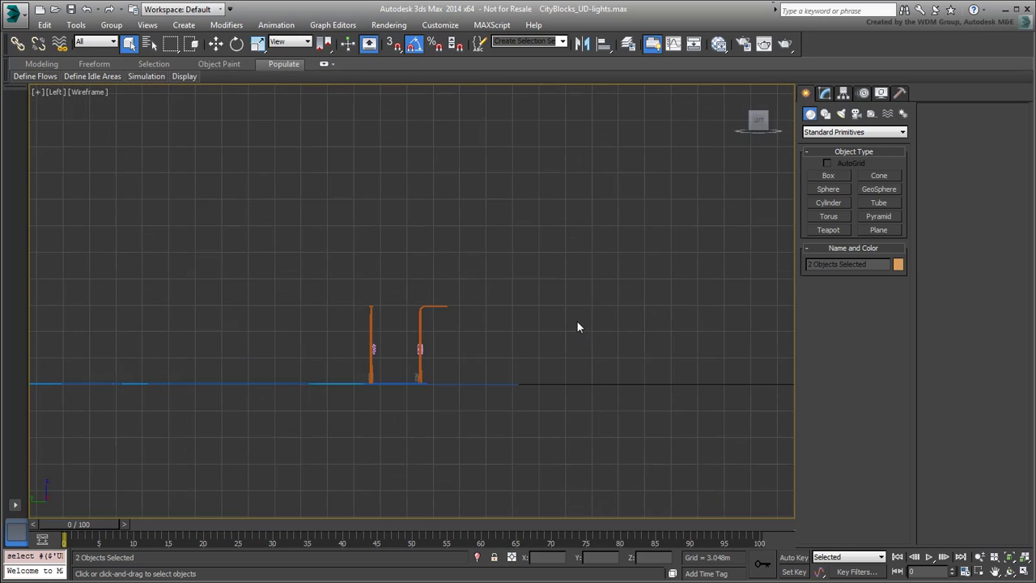
pyautogui.hotkey('ctrl', 'z')
pyautogui.scroll(-5, 234, 321)
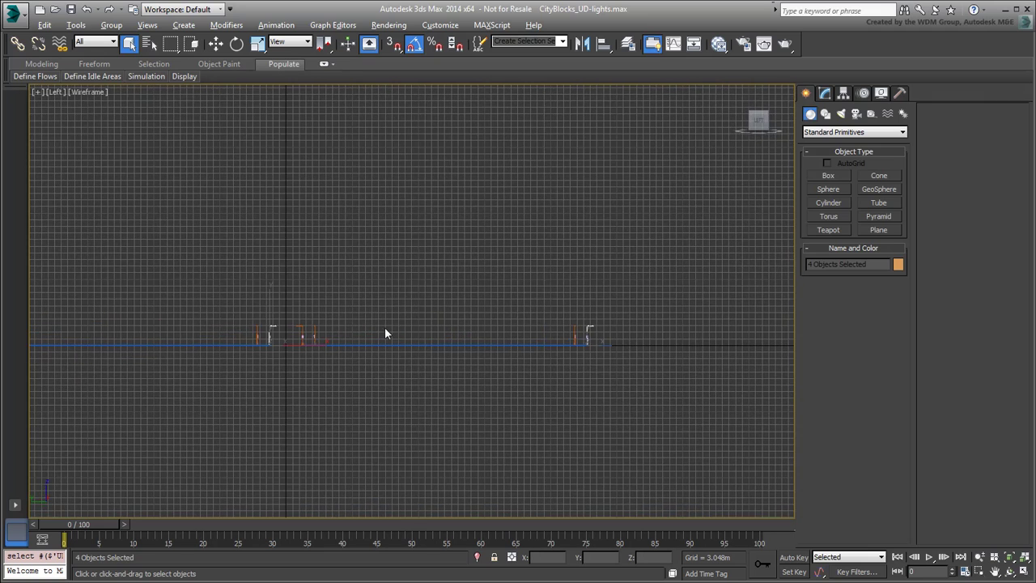
pyautogui.hotkey('alt', 'w')
pyautogui.middleClick(206, 204)
pyautogui.hotkey('alt', 'w')
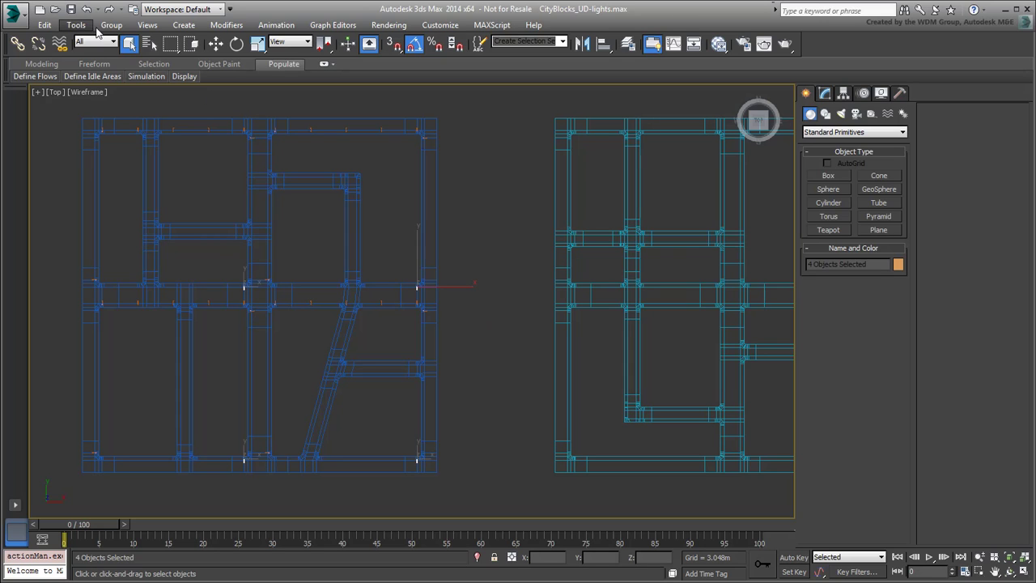
# Array the four poles as 5 instances at -29.95m X spacing, then orbit to check.
pyautogui.click(76, 24)
pyautogui.click(93, 242)
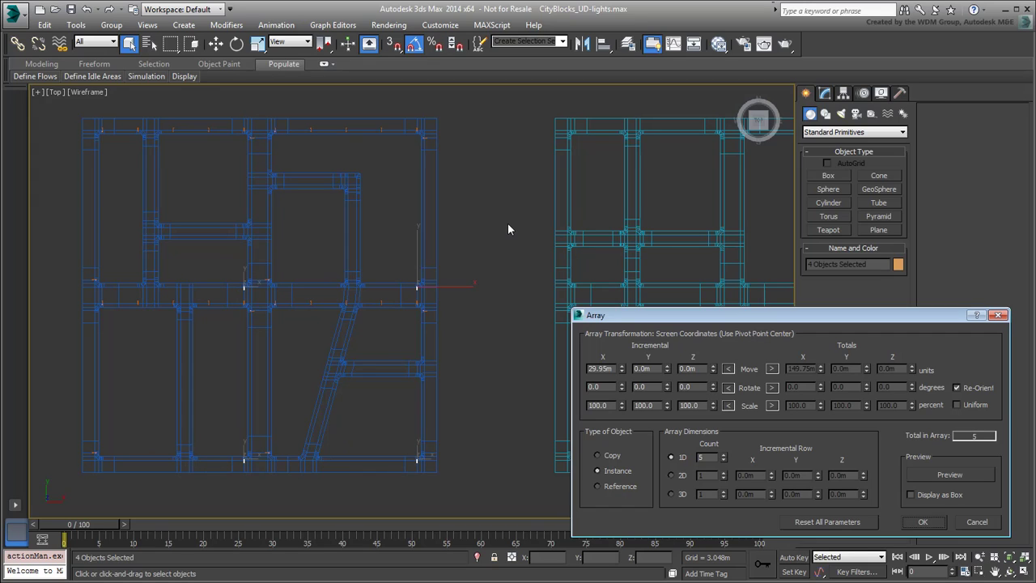
pyautogui.click(952, 475)
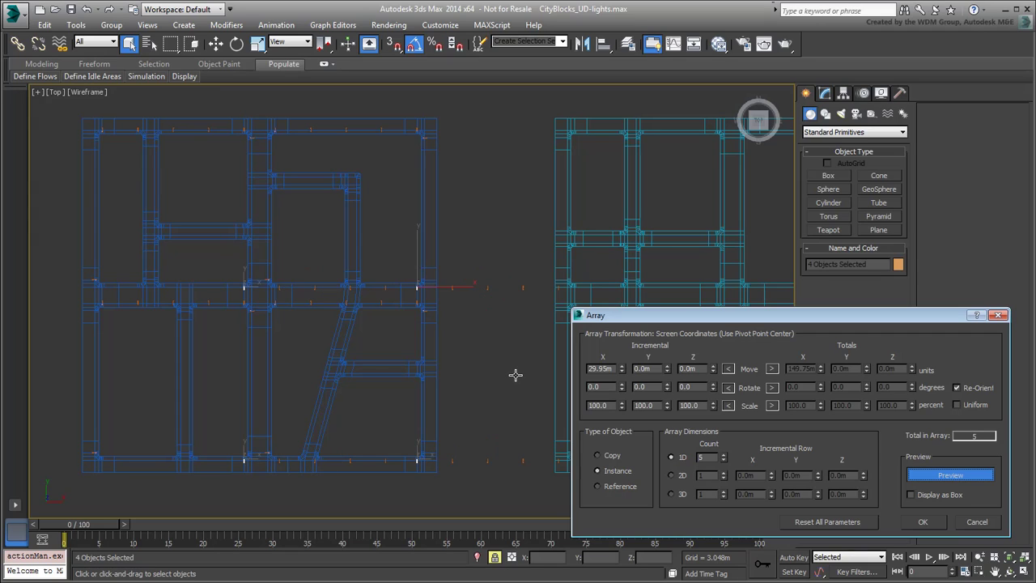
pyautogui.click(590, 369)
pyautogui.write('-')
pyautogui.press('Return')
pyautogui.click(927, 524)
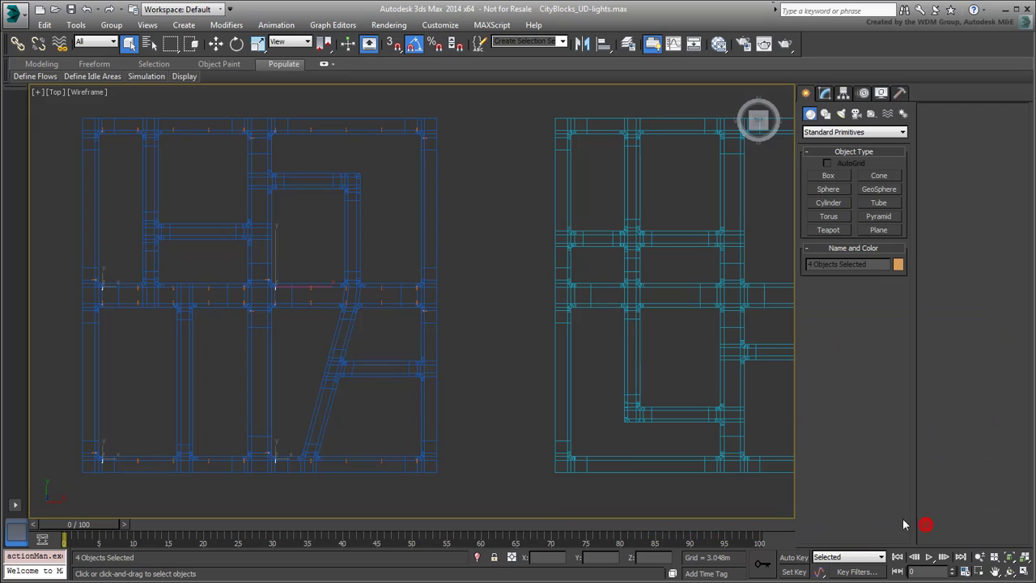
pyautogui.keyDown('alt'); pyautogui.moveTo(399, 391); pyautogui.dragTo(324, 316, button='middle'); pyautogui.keyUp('alt')
# Restore the straight Top view and return to the four-viewport layout.
pyautogui.press('t')
pyautogui.hotkey('alt', 'w')
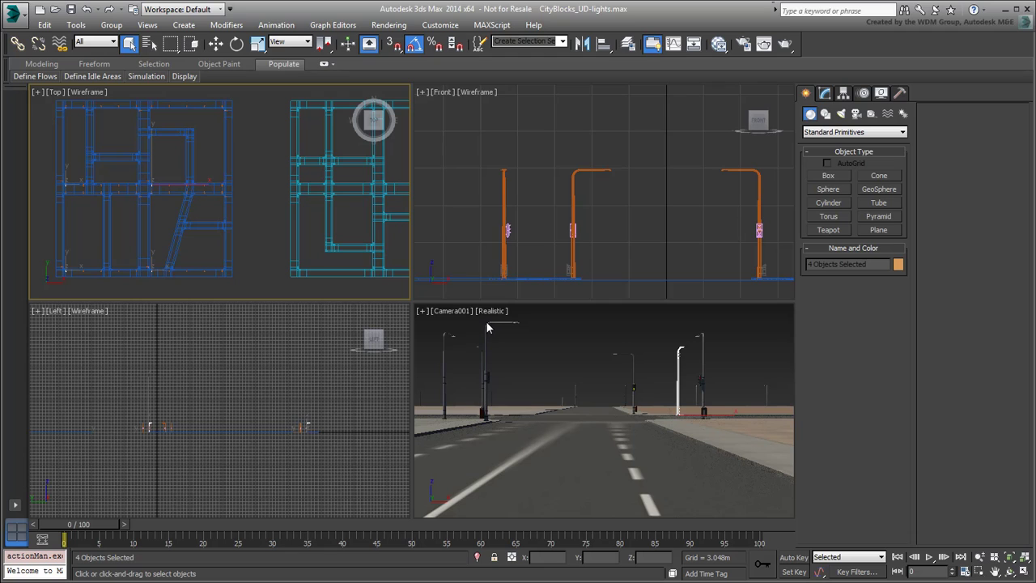
pyautogui.scroll(-4, 575, 210)
pyautogui.scroll(-3, 574, 211)
# Select the new end poles in the Front viewport and maximize the Top view.
pyautogui.click(535, 220)
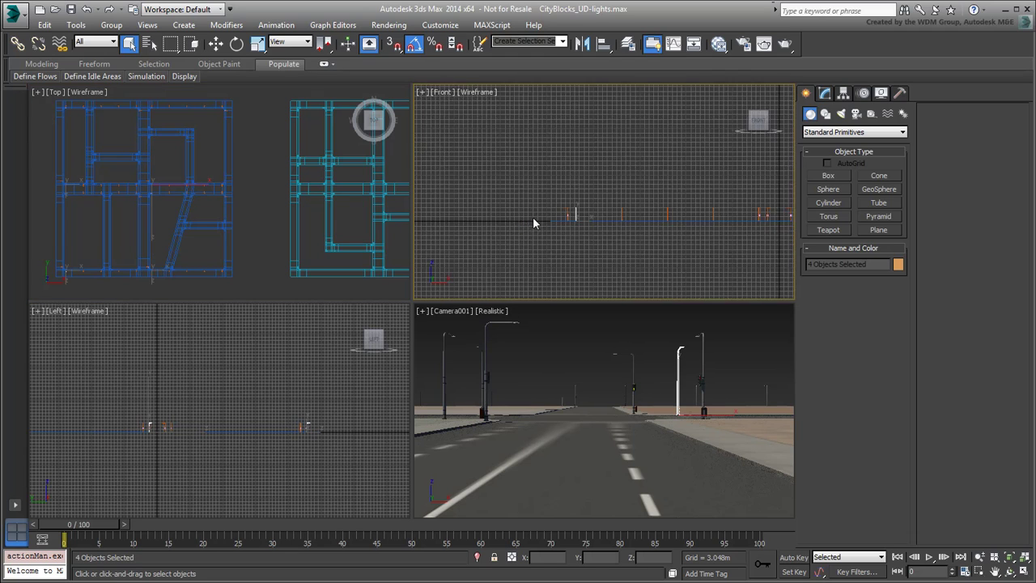
pyautogui.scroll(6, 534, 219)
pyautogui.scroll(-3, 507, 225)
pyautogui.scroll(3, 691, 225)
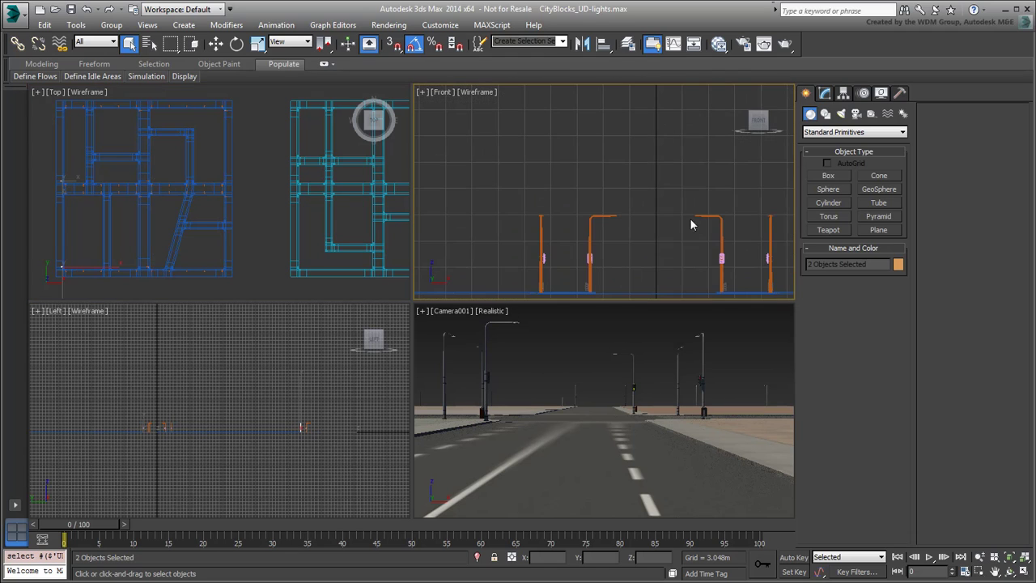
pyautogui.click(693, 220)
pyautogui.scroll(-4, 640, 238)
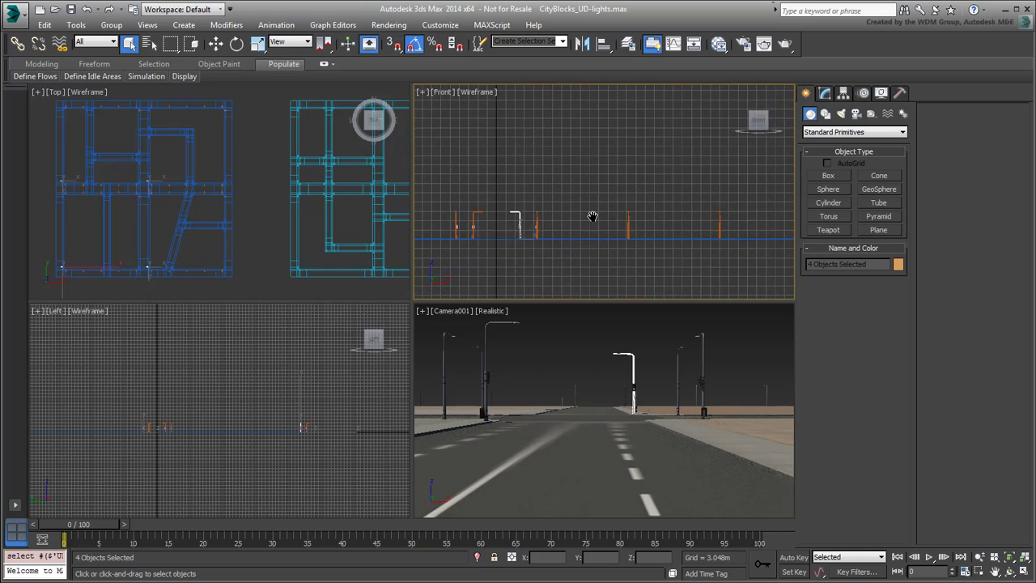
pyautogui.scroll(-2, 592, 219)
pyautogui.hotkey('alt', 'w')
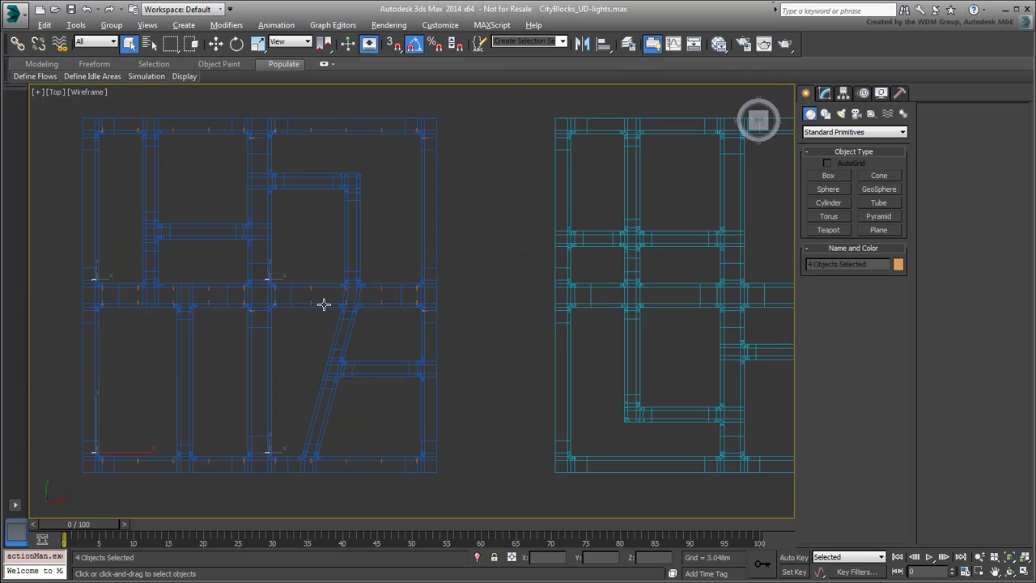
pyautogui.keyDown('alt'); pyautogui.moveTo(281, 396); pyautogui.dragTo(271, 354, button='middle'); pyautogui.keyUp('alt')
# Array the poles as 5 instances at 29.95m Y spacing, with X move reset to 0.
pyautogui.press('t')
pyautogui.click(72, 24)
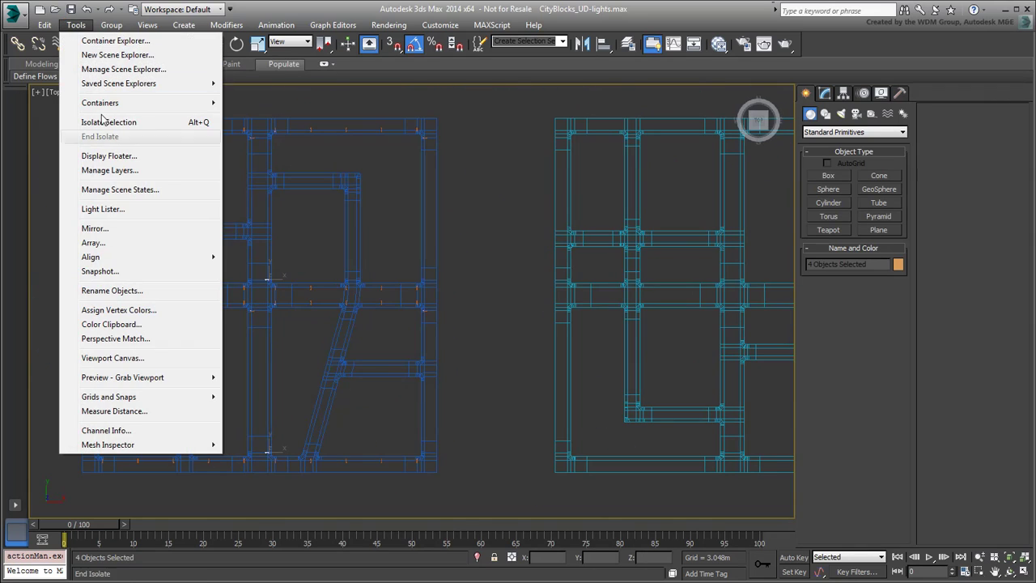
pyautogui.click(99, 243)
pyautogui.click(917, 396)
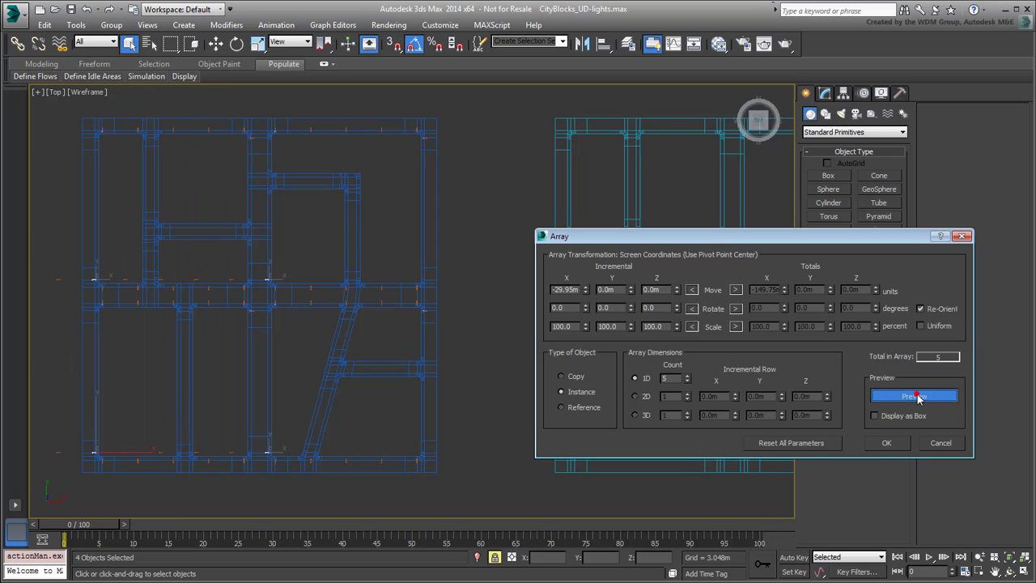
pyautogui.rightClick(587, 290)
pyautogui.press('Tab')
pyautogui.write('29')
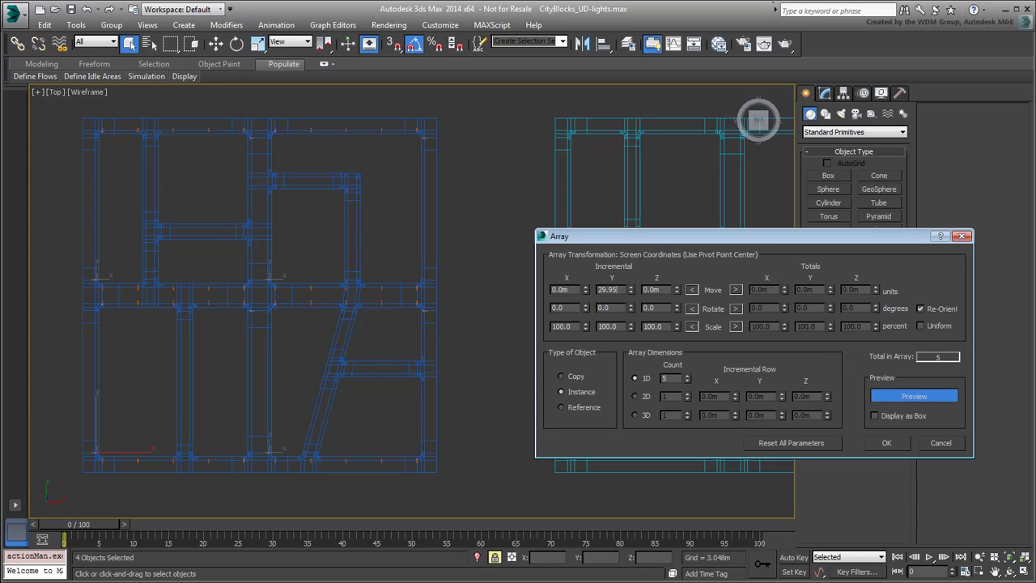
pyautogui.press('Return')
pyautogui.click(888, 443)
pyautogui.keyDown('alt'); pyautogui.moveTo(386, 403); pyautogui.dragTo(441, 314, button='middle'); pyautogui.keyUp('alt')
# Select a different set of poles in the Front viewport and maximize the Top view.
pyautogui.press('t')
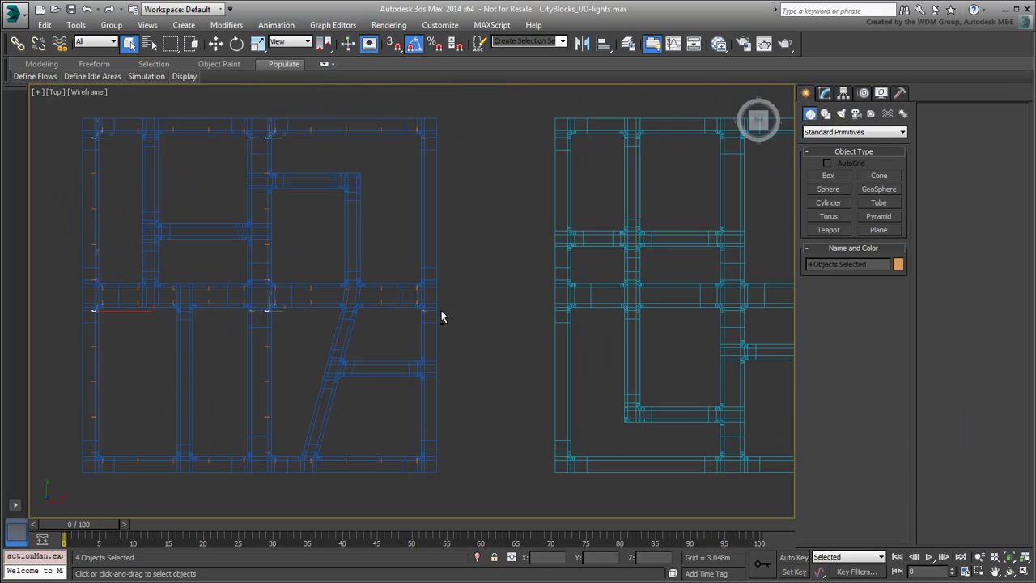
pyautogui.hotkey('alt', 'w')
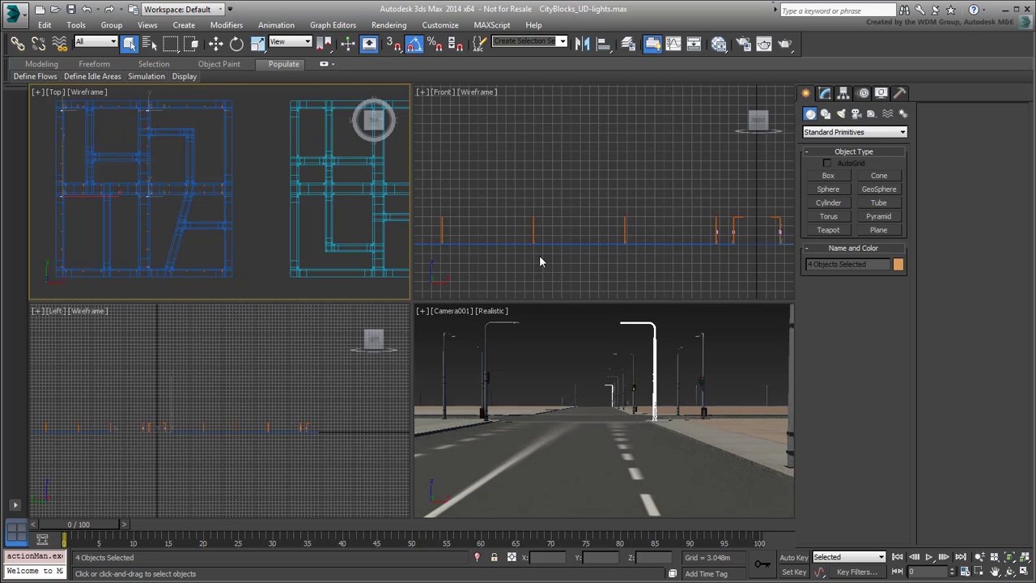
pyautogui.scroll(4, 583, 243)
pyautogui.click(620, 213)
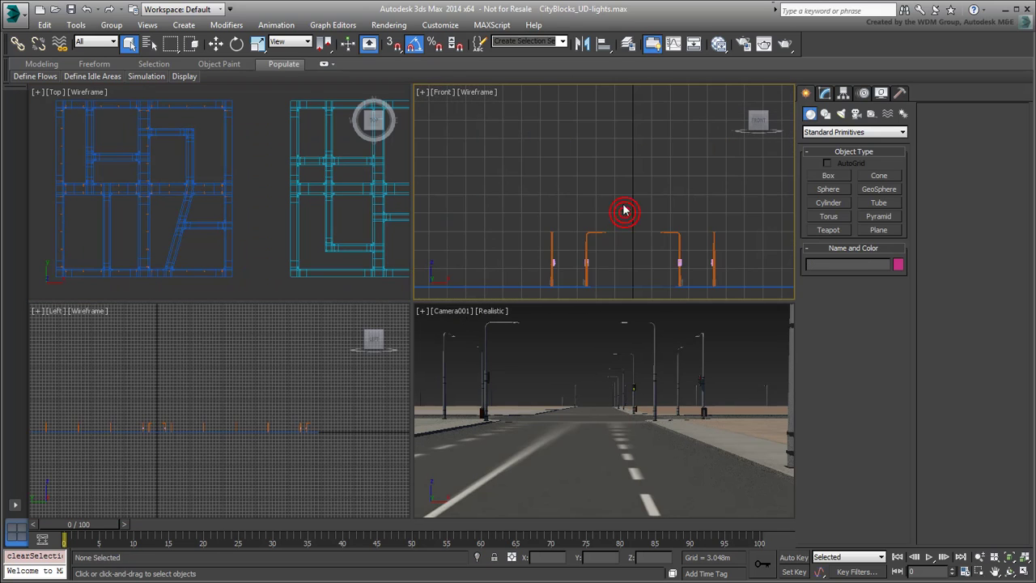
pyautogui.scroll(-4, 532, 243)
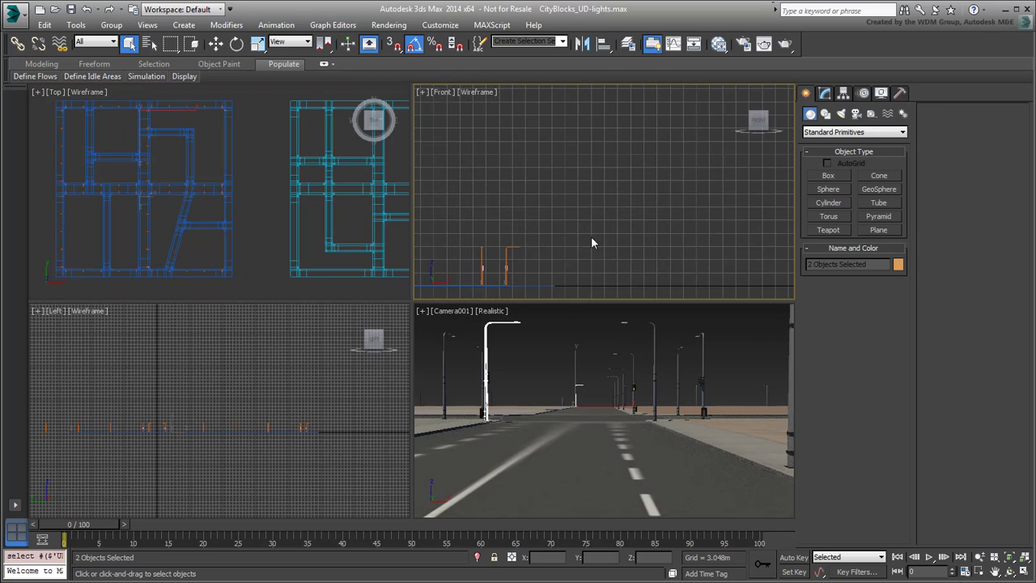
pyautogui.keyDown('ctrl'); pyautogui.click(507, 259); pyautogui.keyUp('ctrl')
pyautogui.scroll(-3, 559, 243)
pyautogui.moveTo(578, 235); pyautogui.dragTo(632, 249, button='middle')
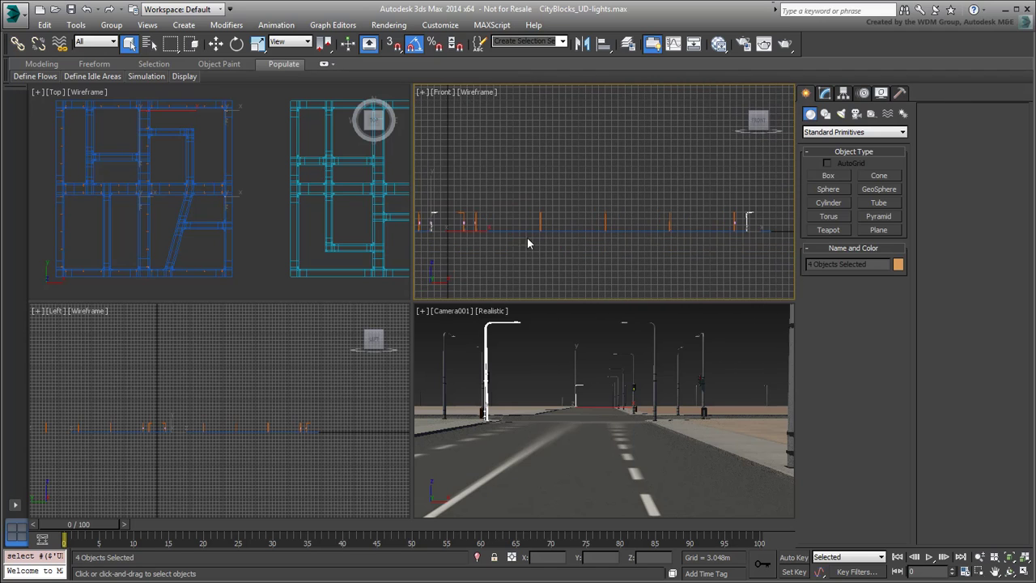
pyautogui.middleClick(289, 229)
pyautogui.hotkey('alt', 'w')
# Array them as 5 instances at -29.95m Y spacing with preview.
pyautogui.click(75, 25)
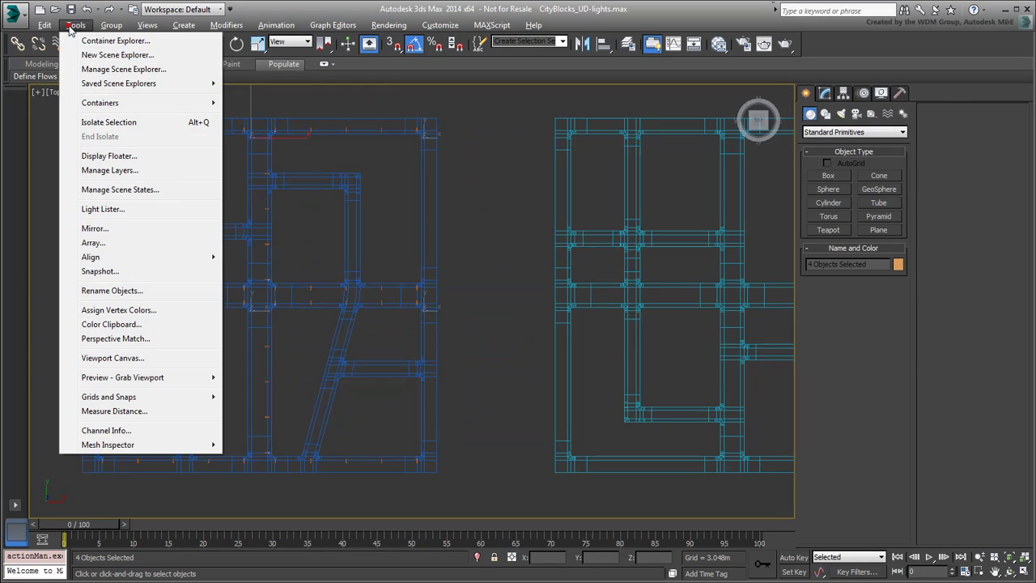
pyautogui.click(89, 235)
pyautogui.click(928, 430)
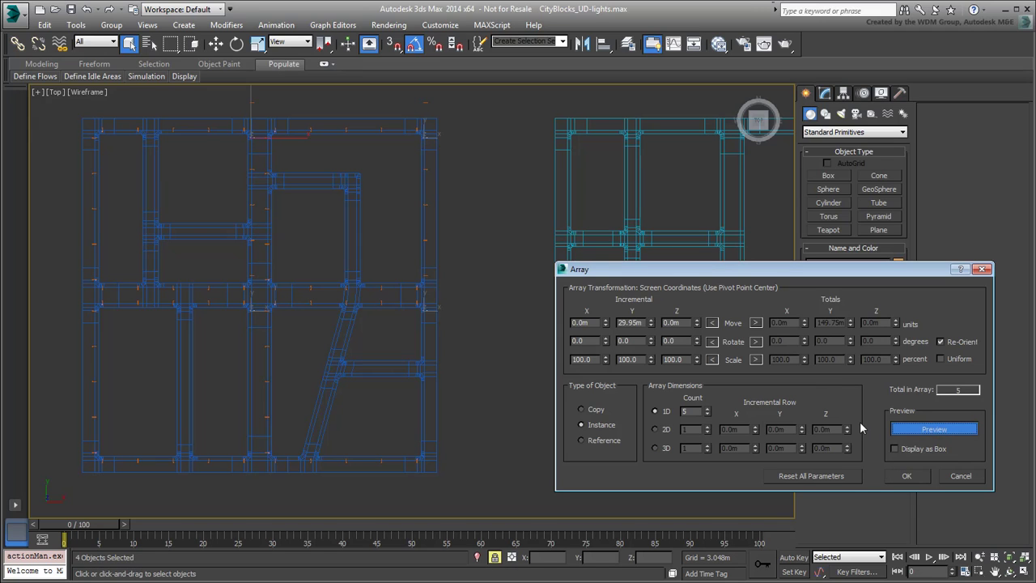
pyautogui.moveTo(315, 228); pyautogui.dragTo(285, 210, button='middle')
pyautogui.click(620, 320)
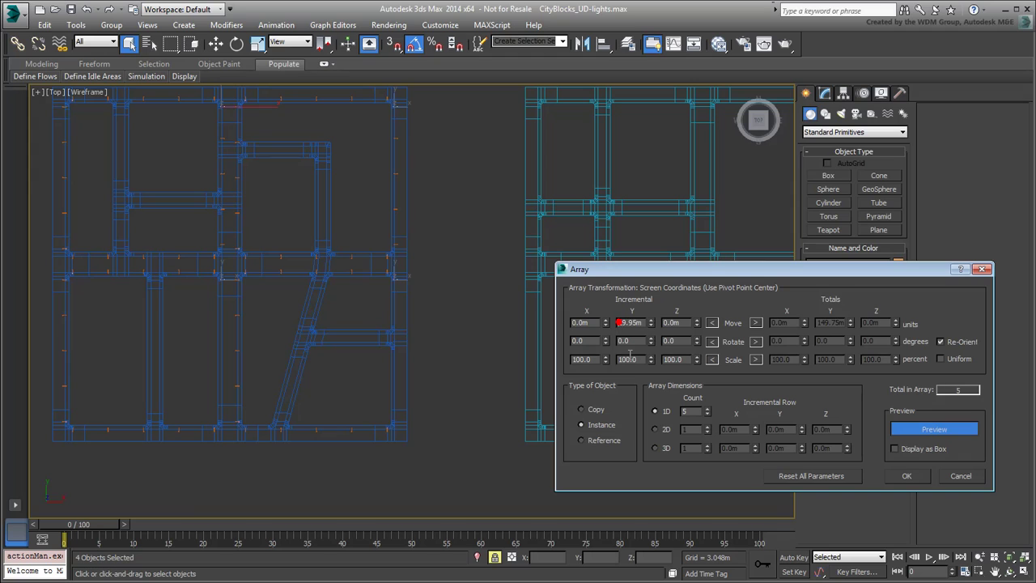
pyautogui.write('-')
pyautogui.press('Return')
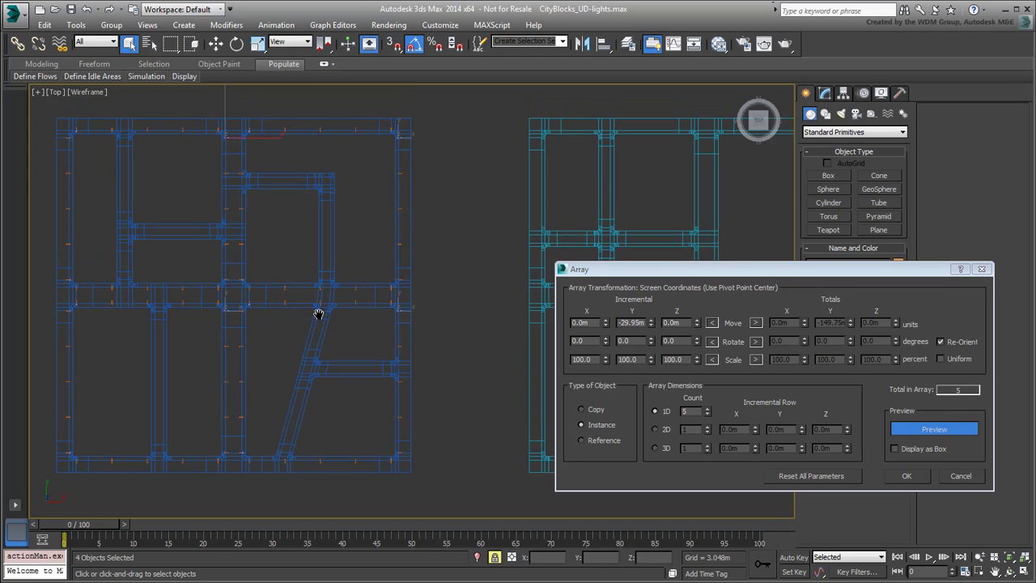
pyautogui.click(908, 476)
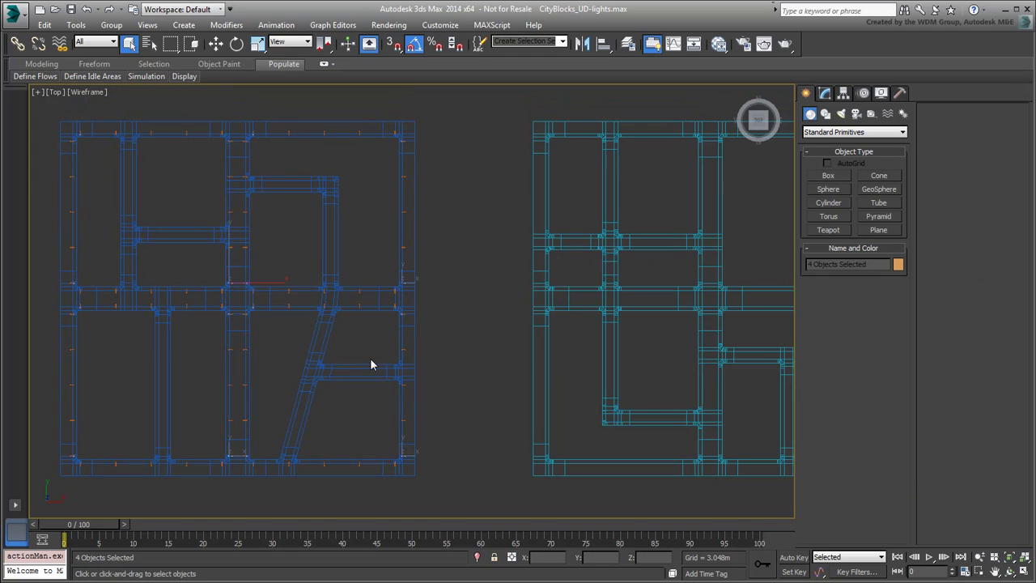
# Move the two lights beside the angled road left along the X axis.
pyautogui.keyDown('alt'); pyautogui.moveTo(371, 366); pyautogui.dragTo(333, 306, button='middle'); pyautogui.keyUp('alt')
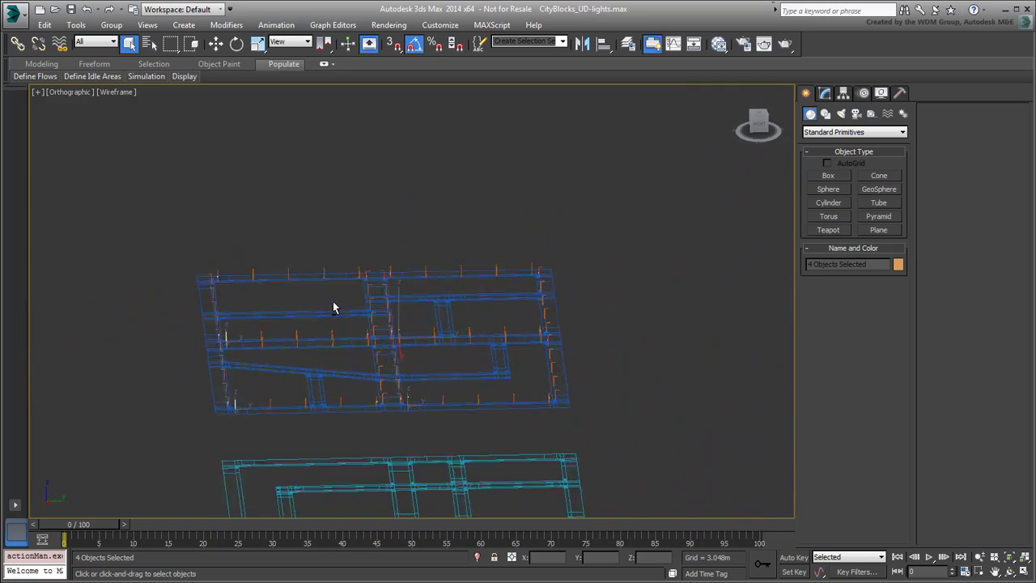
pyautogui.press('t')
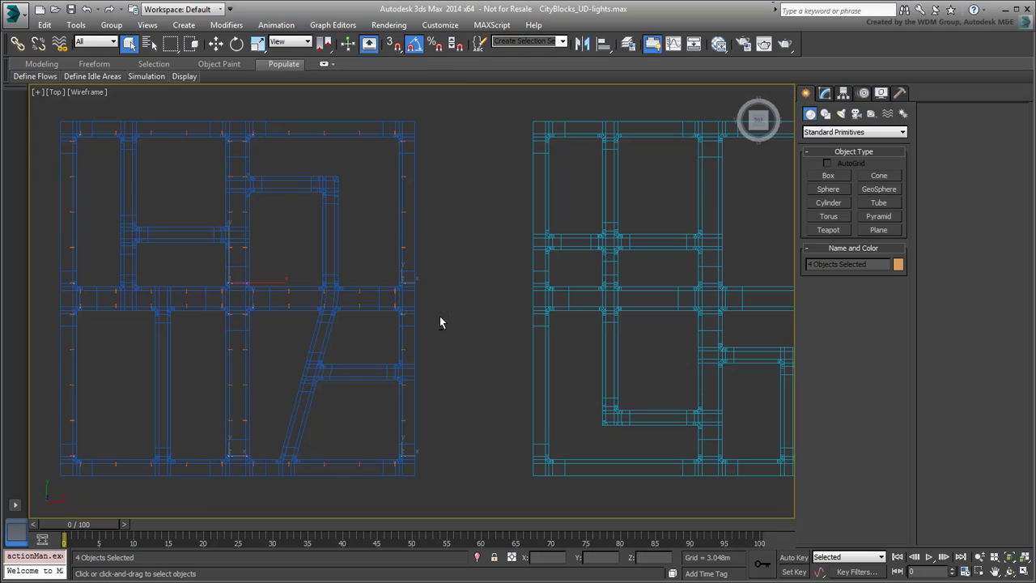
pyautogui.scroll(5, 443, 380)
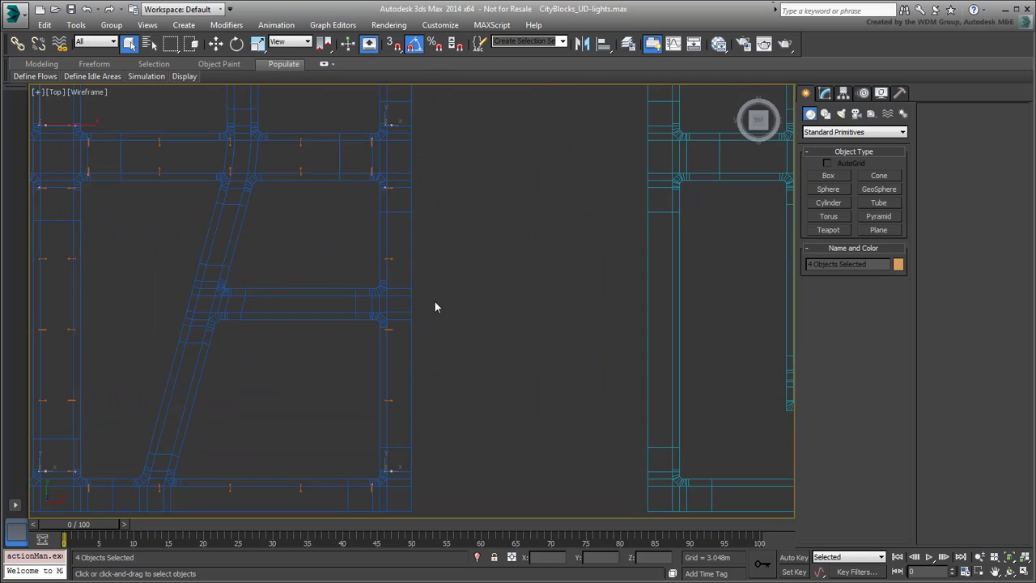
pyautogui.moveTo(437, 305); pyautogui.dragTo(572, 283, button='middle')
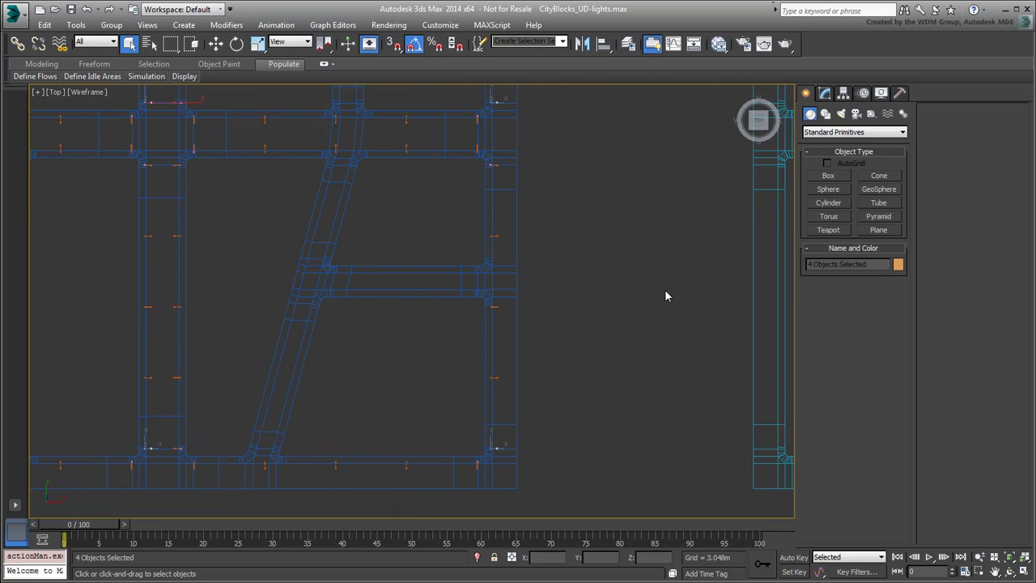
pyautogui.scroll(6, 348, 234)
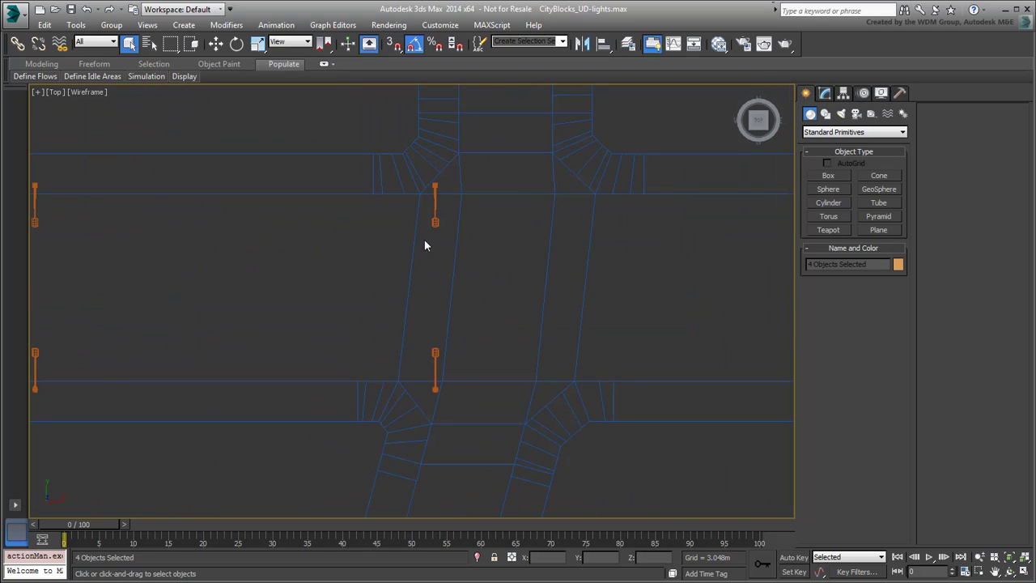
pyautogui.click(434, 222)
pyautogui.keyDown('ctrl'); pyautogui.click(435, 353); pyautogui.keyUp('ctrl')
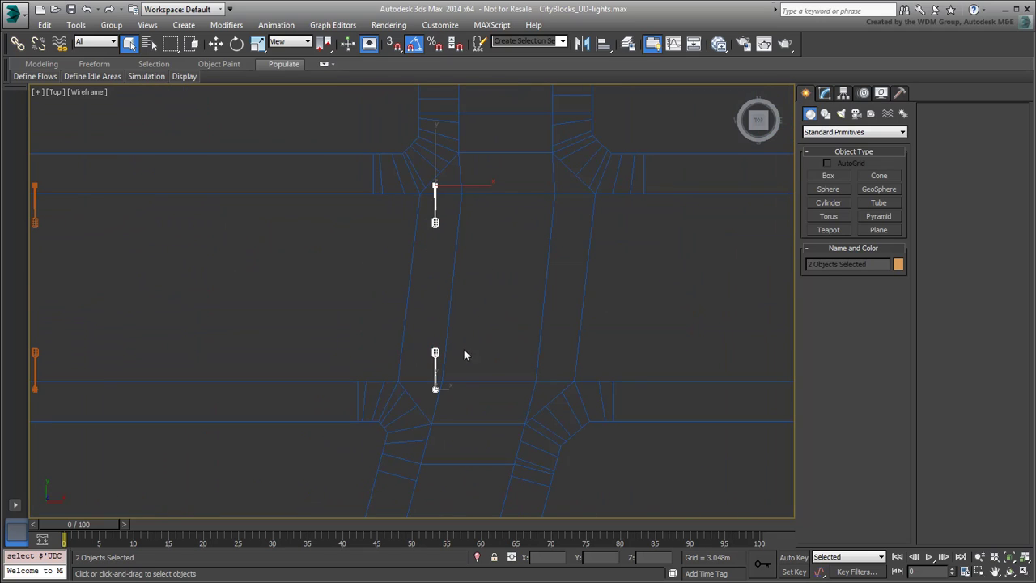
pyautogui.rightClick(487, 340)
pyautogui.click(507, 354)
pyautogui.moveTo(469, 287); pyautogui.dragTo(407, 286)
# Move light pole UDC_Light-Pole_044 to X 52.151m and clear the selection.
pyautogui.scroll(-5, 462, 347)
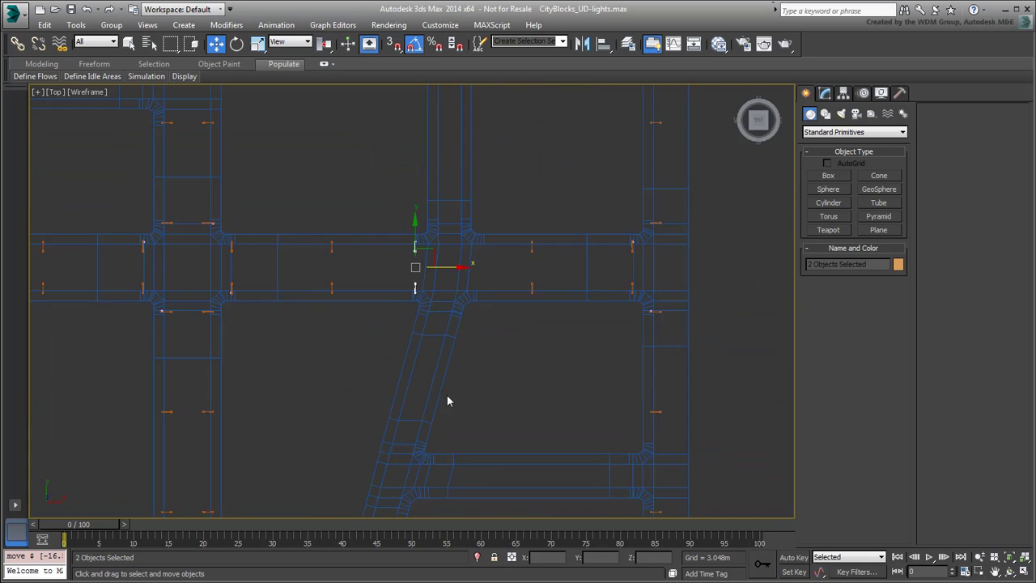
pyautogui.scroll(8, 381, 357)
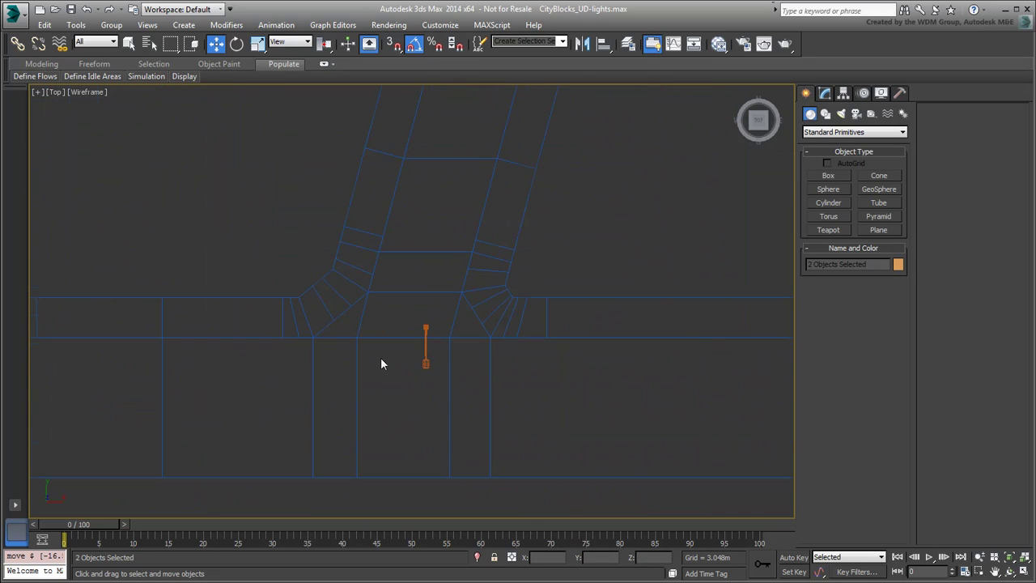
pyautogui.click(426, 365)
pyautogui.moveTo(426, 364); pyautogui.dragTo(563, 333)
pyautogui.scroll(-8, 490, 289)
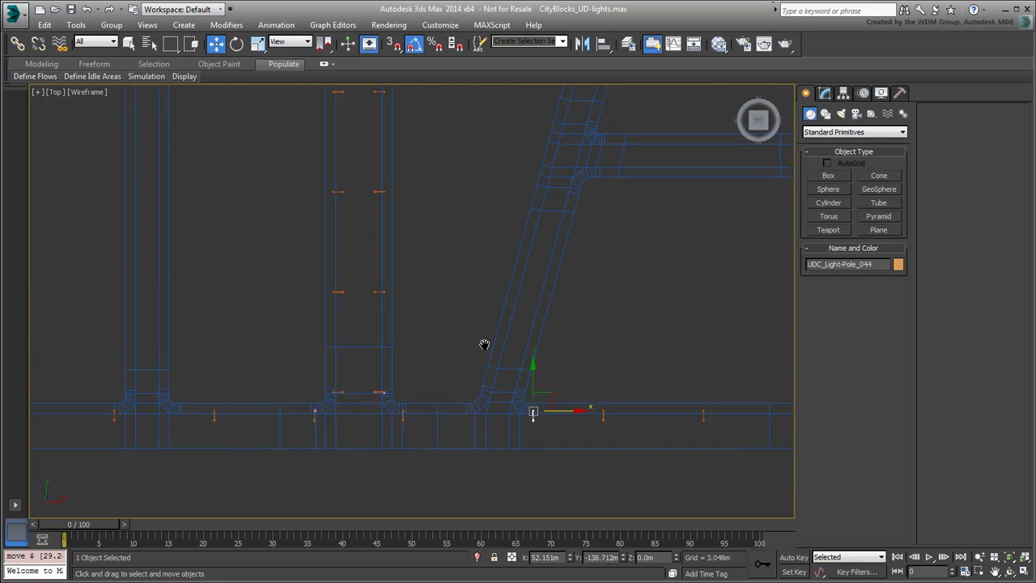
pyautogui.scroll(-6, 445, 313)
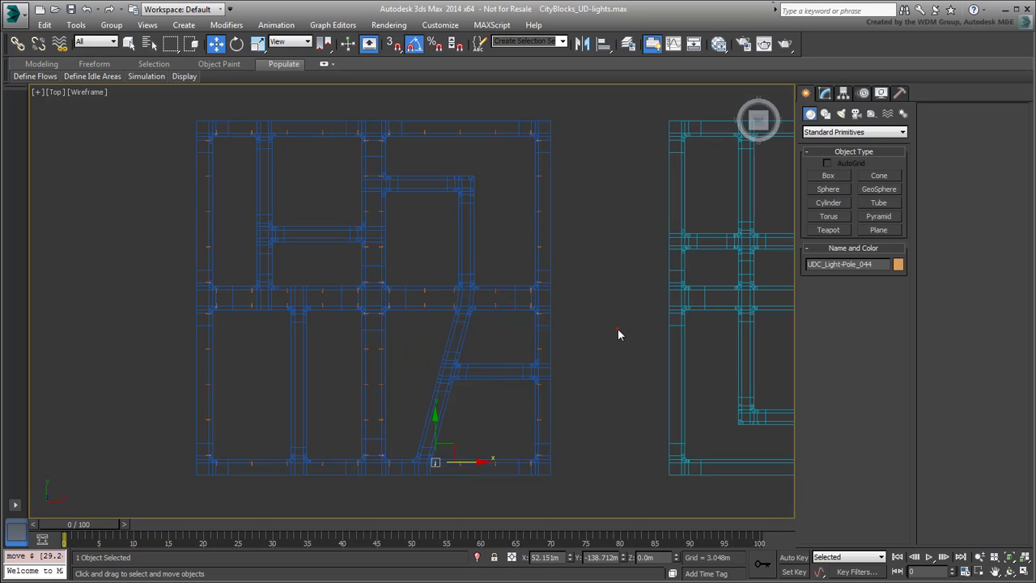
pyautogui.click(618, 331)
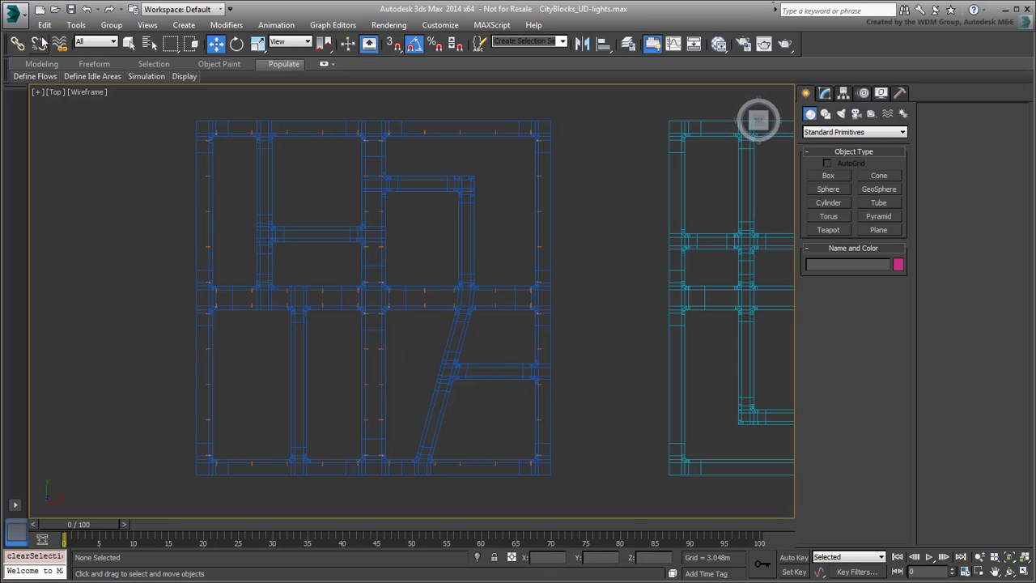
pyautogui.click(16, 13)
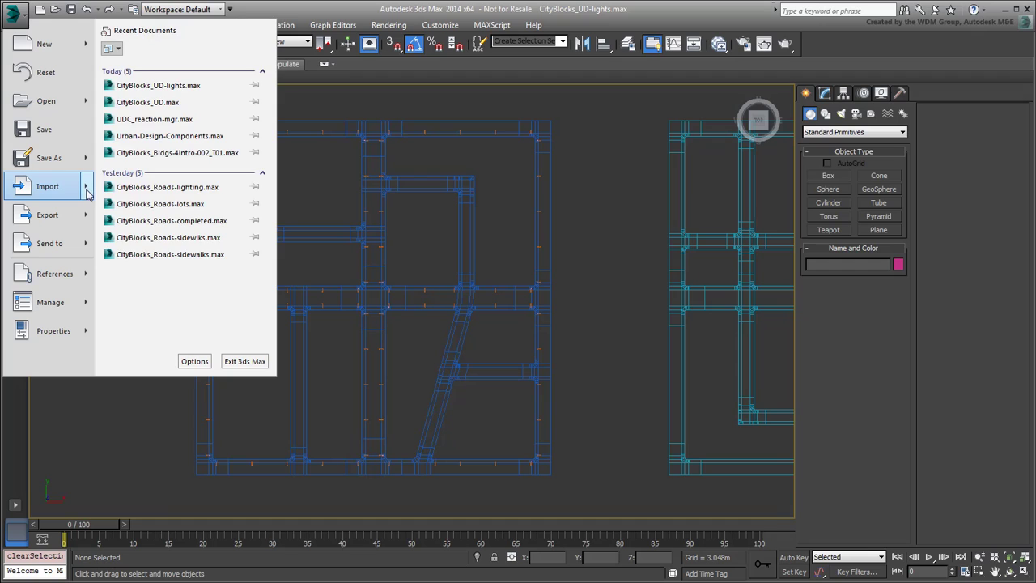
# Merge UDC_StreetLight_001 from Urban-Design-Components.max into the scene.
pyautogui.moveTo(85, 187)
pyautogui.click(155, 114)
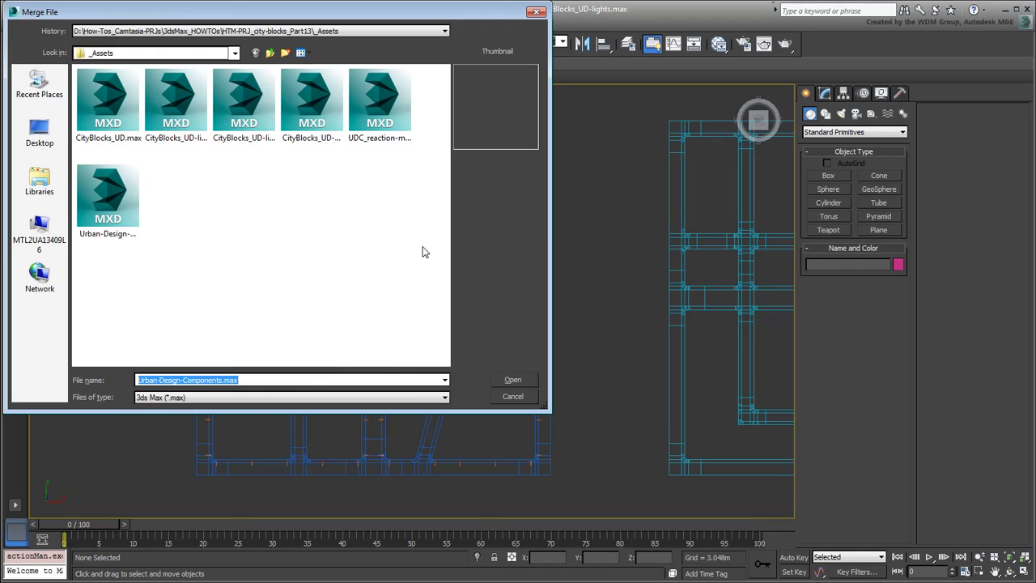
pyautogui.click(122, 206)
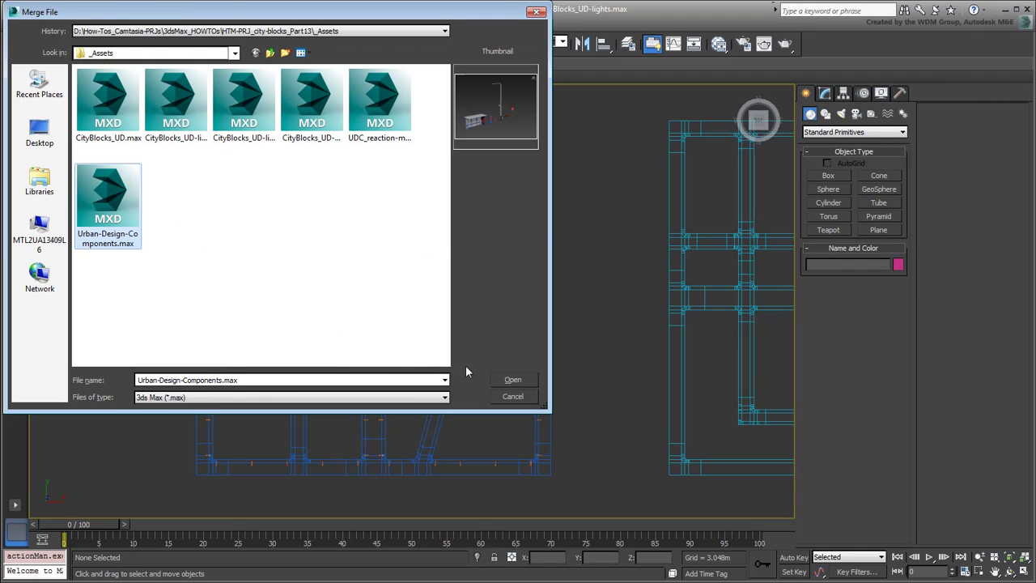
pyautogui.click(513, 380)
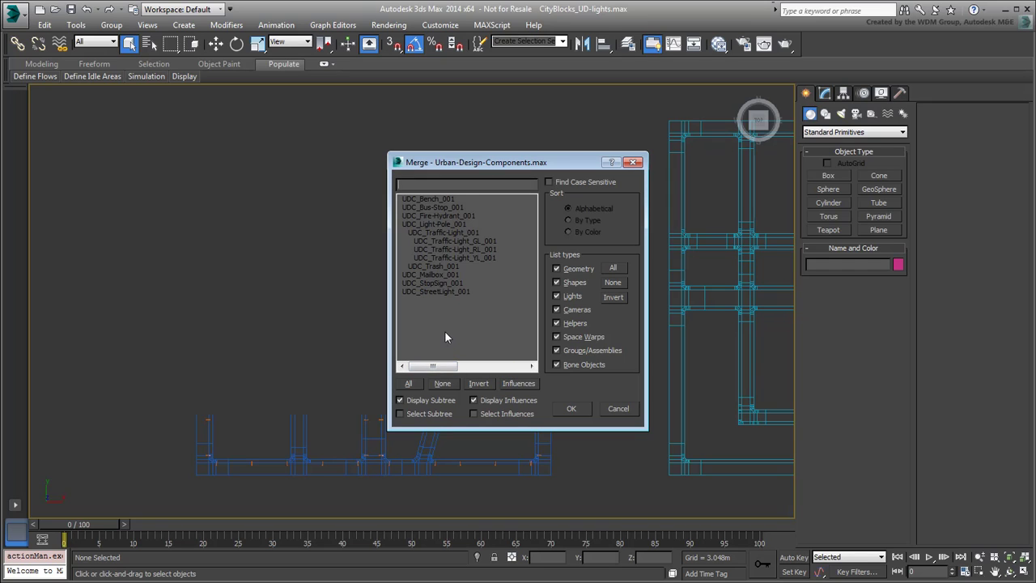
pyautogui.click(443, 293)
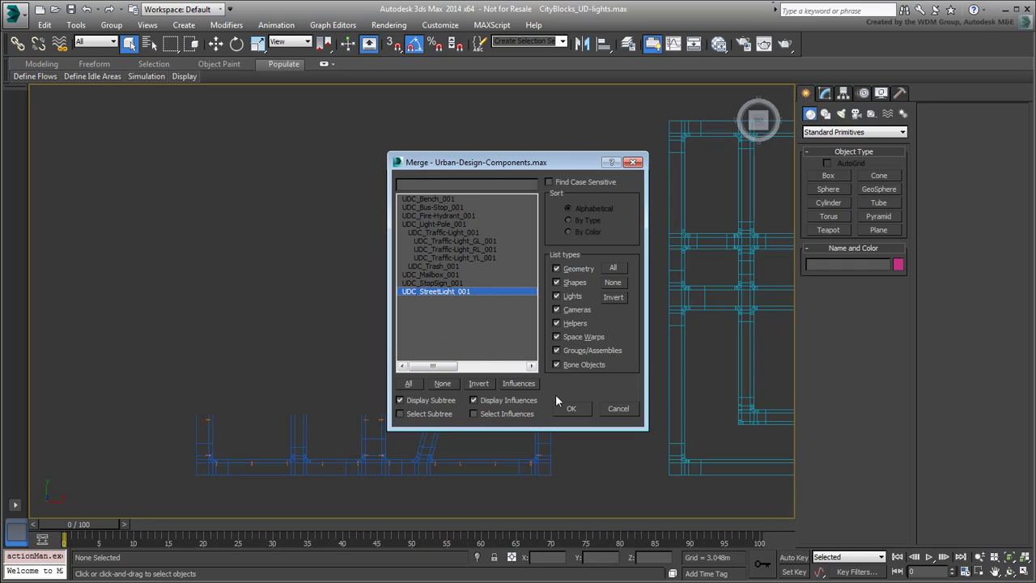
pyautogui.click(571, 409)
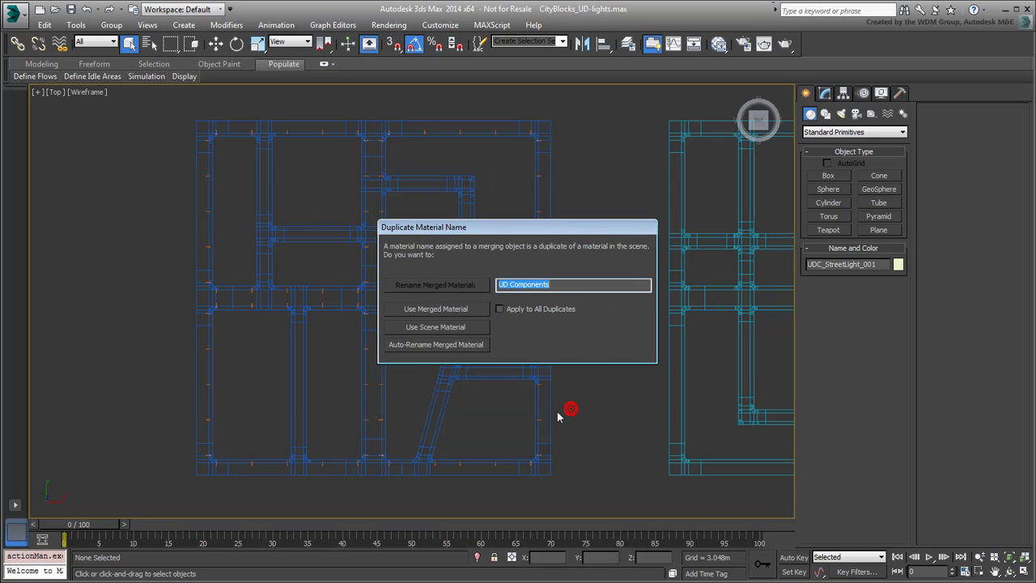
# Keep the scene material and place the street light at X 39.348m, Y -86.6m by the angled road.
pyautogui.click(444, 328)
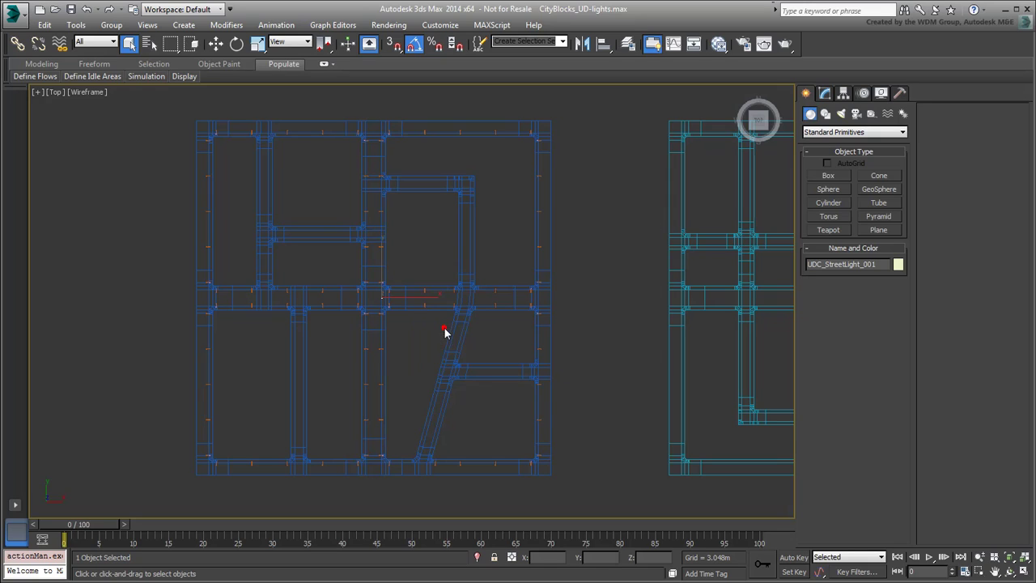
pyautogui.rightClick(394, 281)
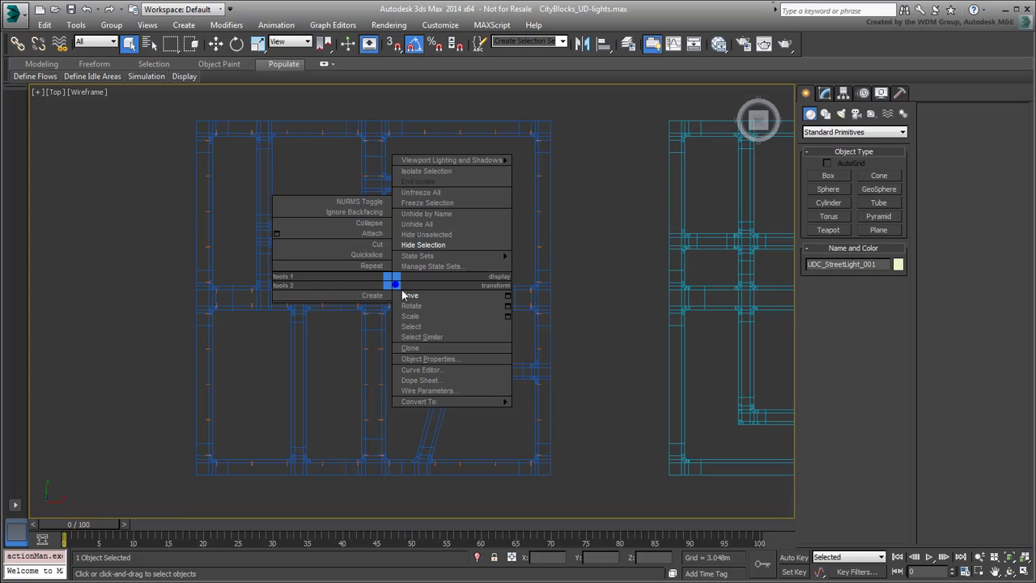
pyautogui.click(407, 293)
pyautogui.moveTo(398, 280); pyautogui.dragTo(427, 388)
pyautogui.moveTo(427, 389); pyautogui.dragTo(532, 392, button='middle')
pyautogui.scroll(5, 426, 376)
pyautogui.scroll(-2, 430, 312)
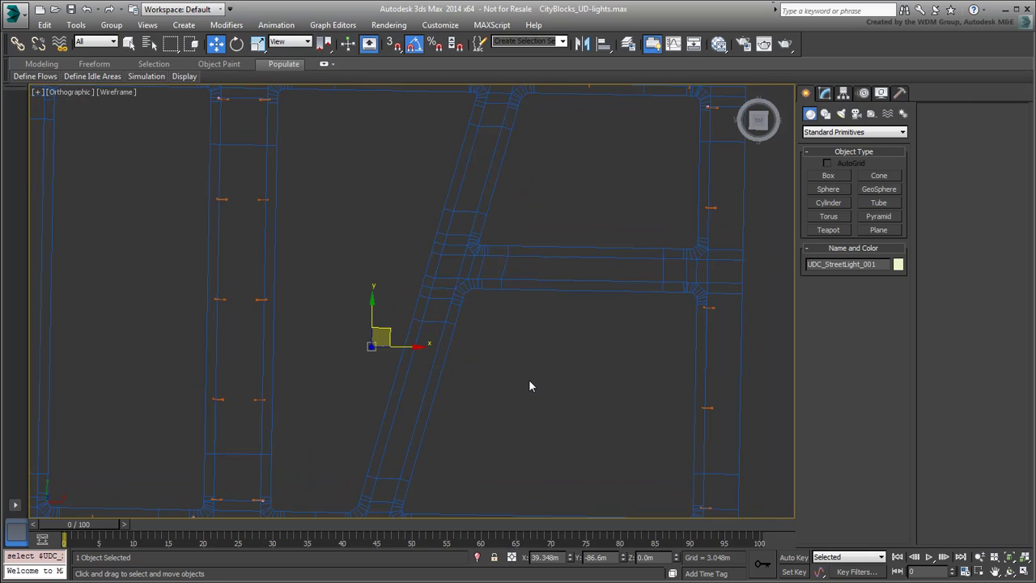
pyautogui.click(76, 24)
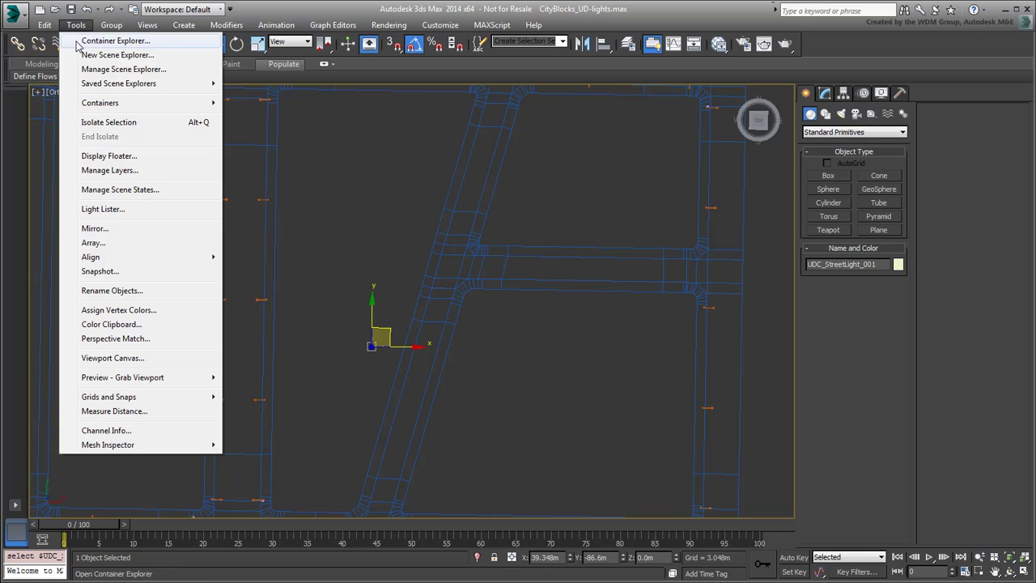
# Spacing Tool: pick the angled road's two ends, Count 5 (30.412m apart), Follow on.
pyautogui.moveTo(113, 259)
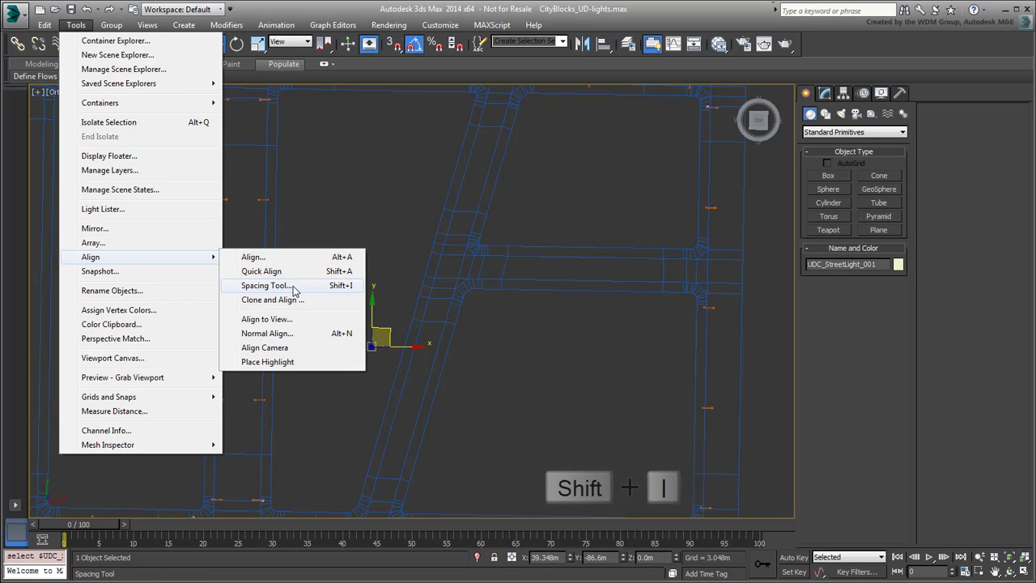
pyautogui.click(267, 286)
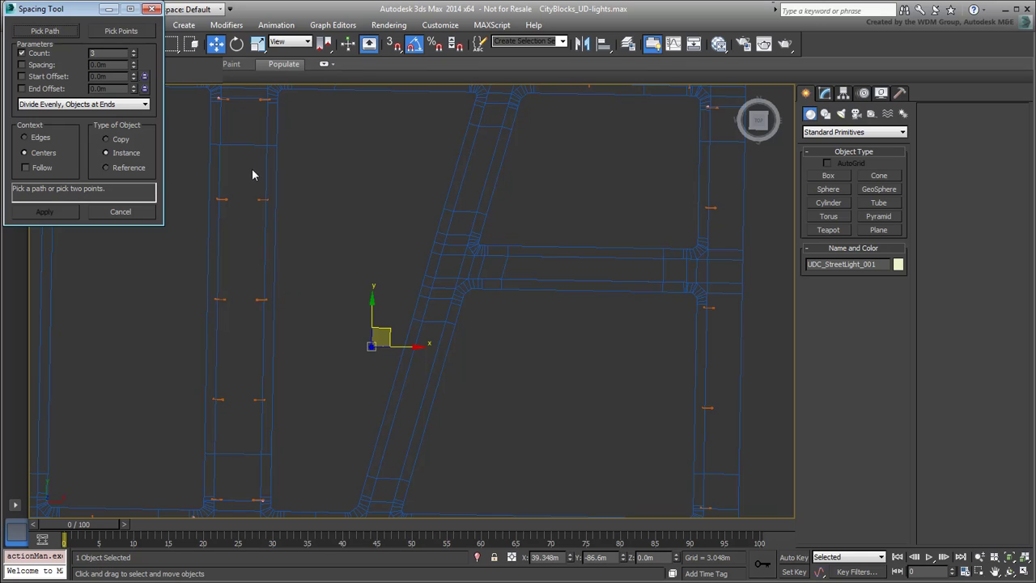
pyautogui.moveTo(81, 10); pyautogui.dragTo(129, 138)
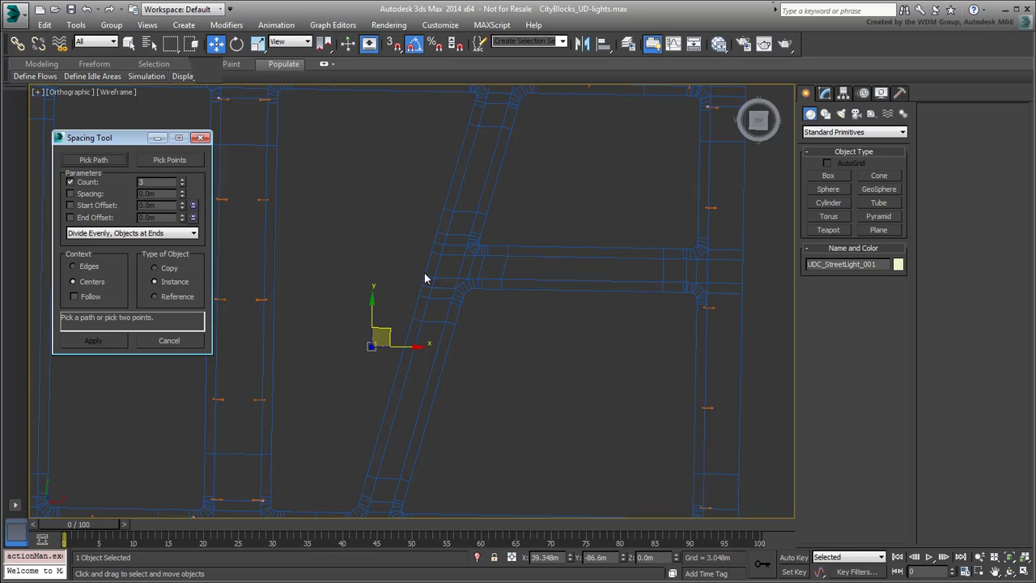
pyautogui.click(175, 161)
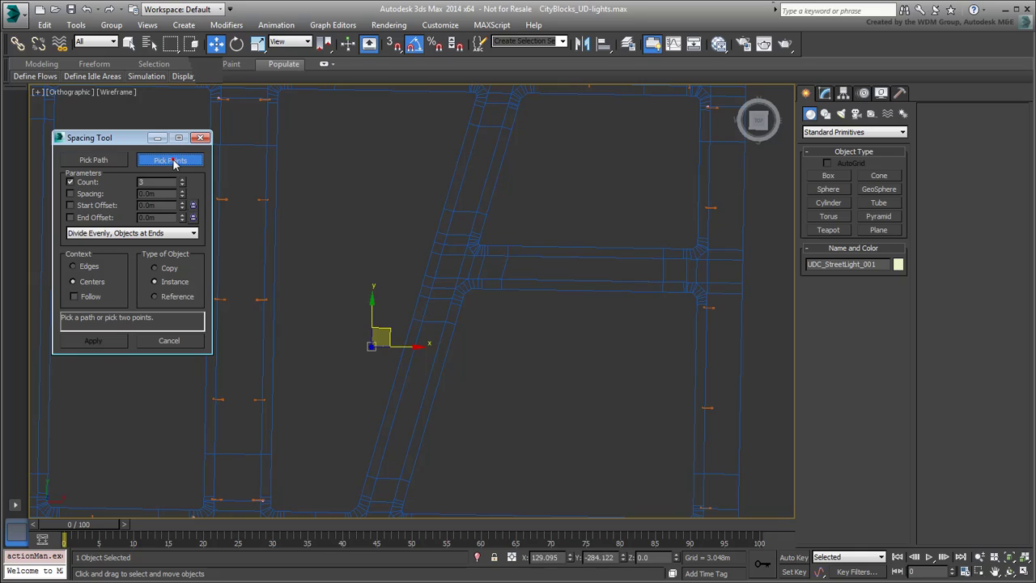
pyautogui.click(367, 495)
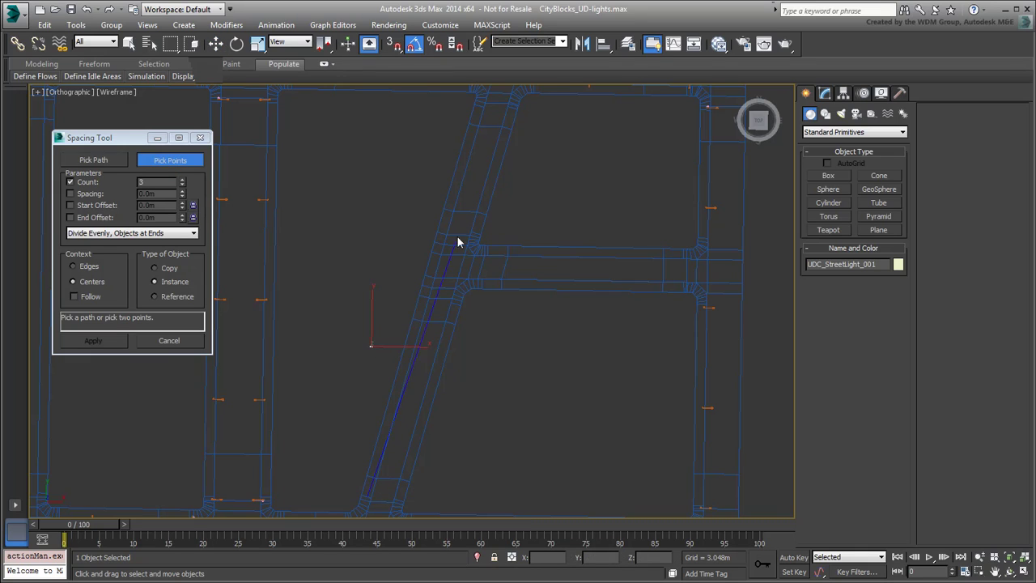
pyautogui.click(479, 104)
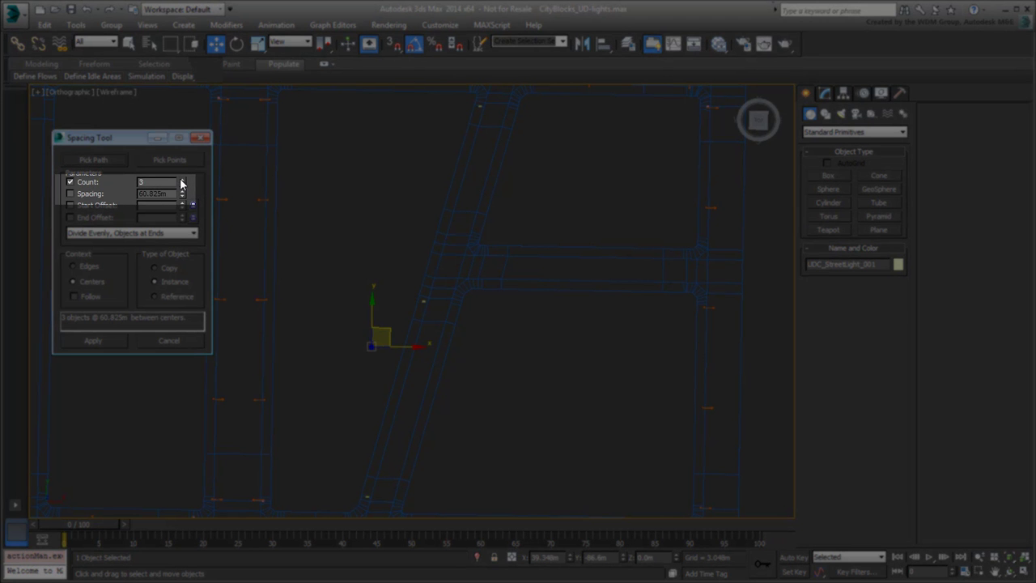
pyautogui.click(181, 179)
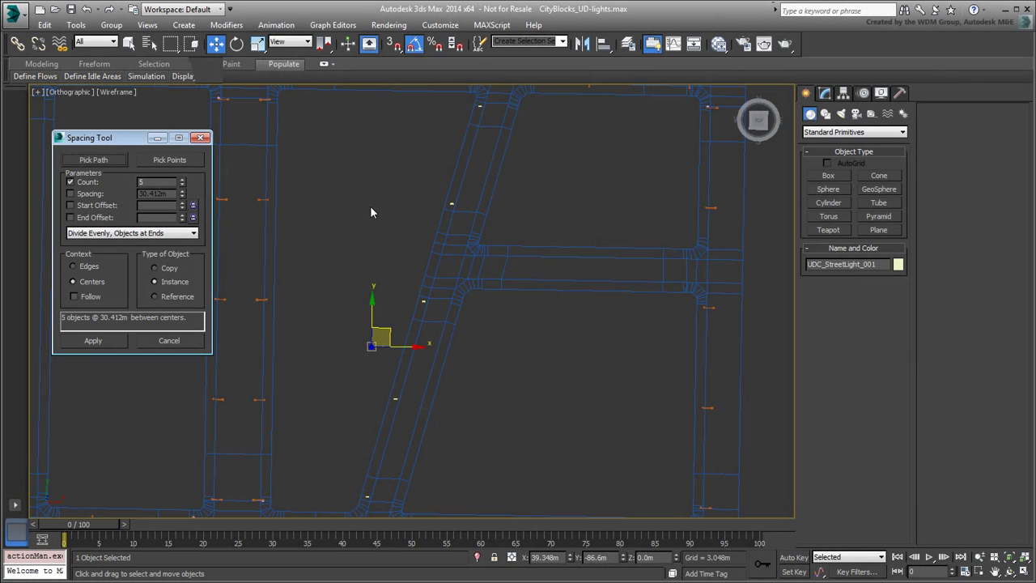
pyautogui.click(81, 296)
# Rotate the street light -90° on Z and apply the five spaced copies along the angled road.
pyautogui.scroll(5, 388, 337)
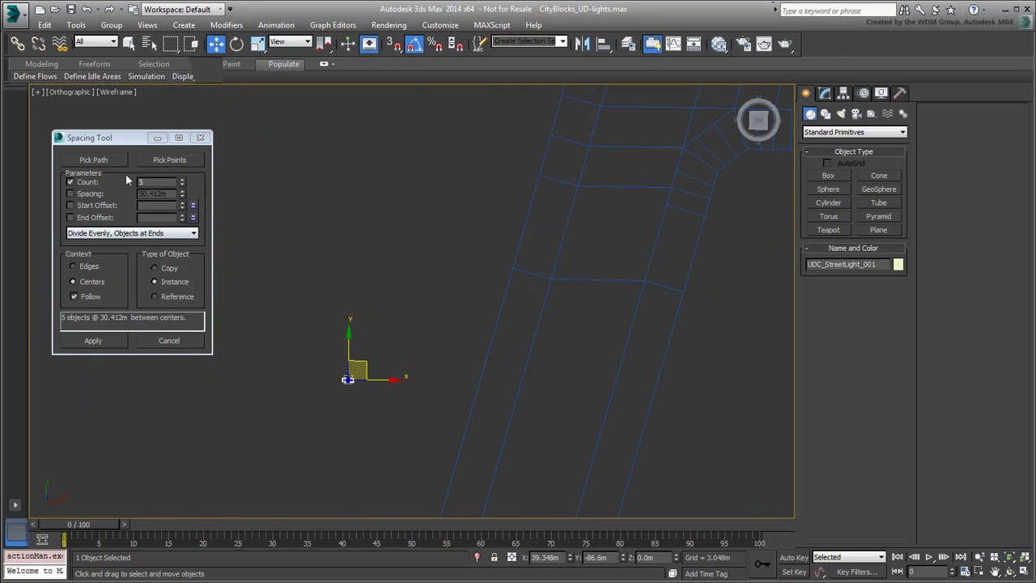
pyautogui.click(133, 139)
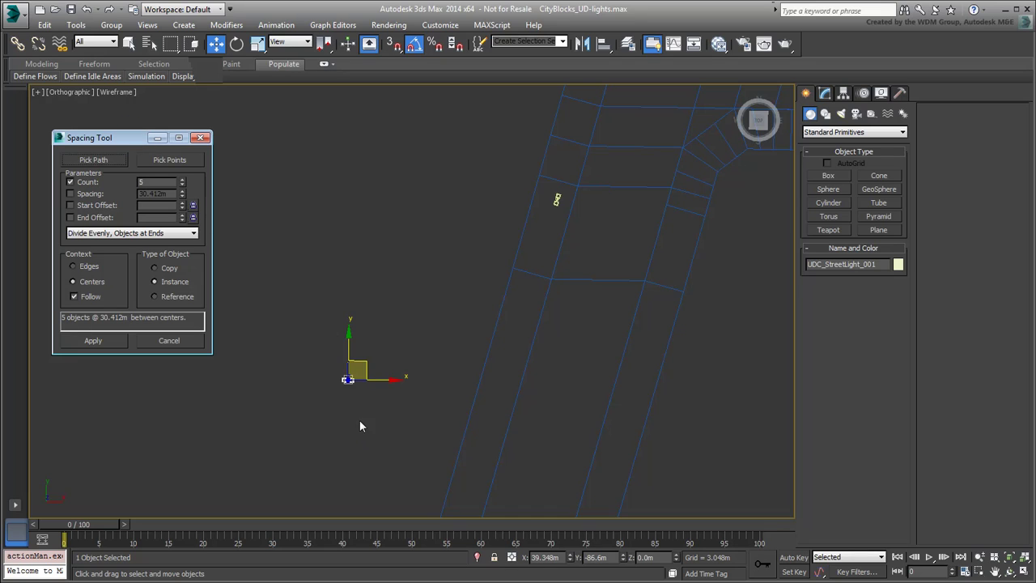
pyautogui.rightClick(363, 397)
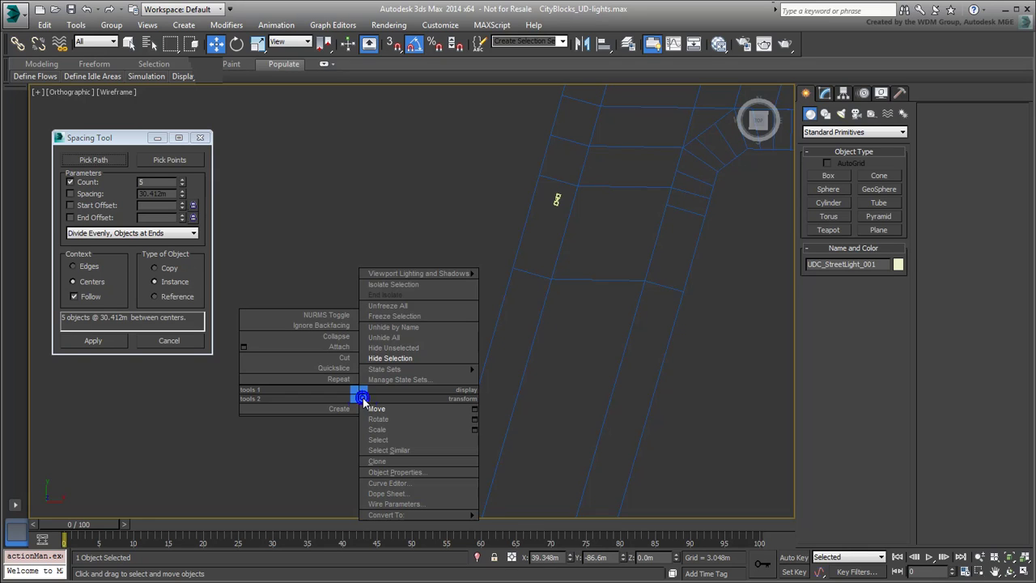
pyautogui.click(388, 419)
pyautogui.moveTo(381, 353); pyautogui.dragTo(396, 426)
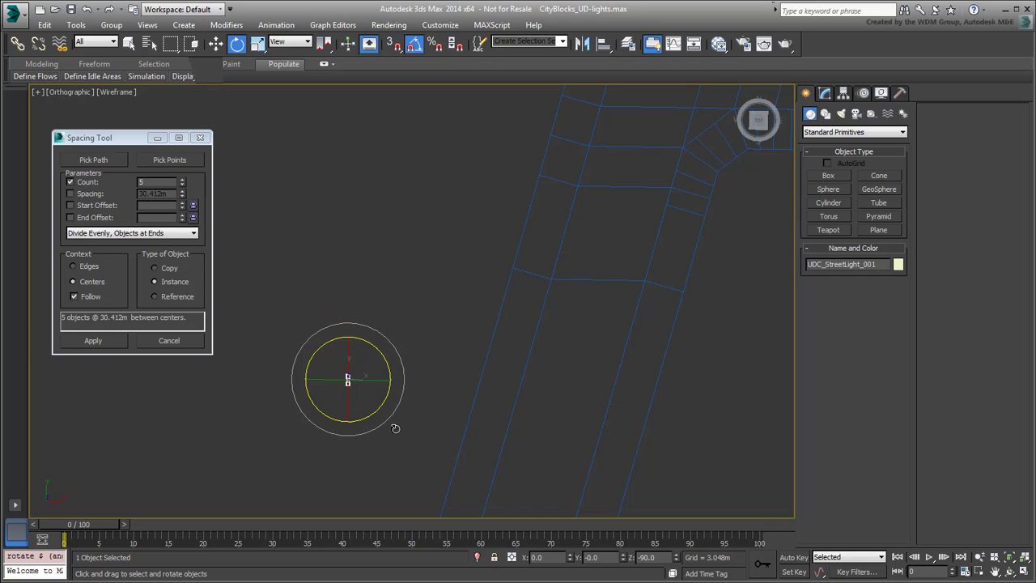
pyautogui.click(123, 138)
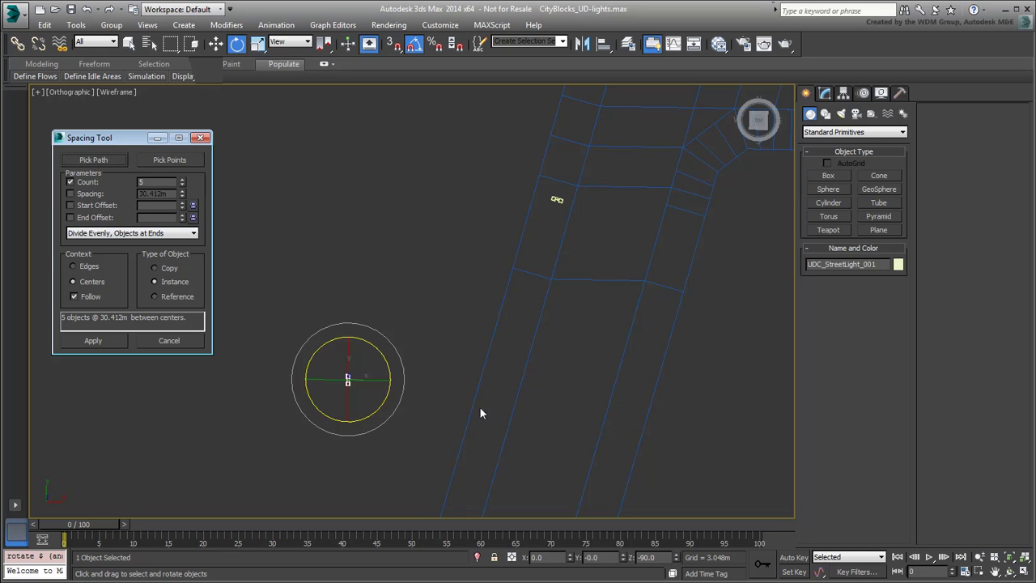
pyautogui.keyDown('alt'); pyautogui.moveTo(480, 413); pyautogui.dragTo(659, 405, button='middle'); pyautogui.keyUp('alt')
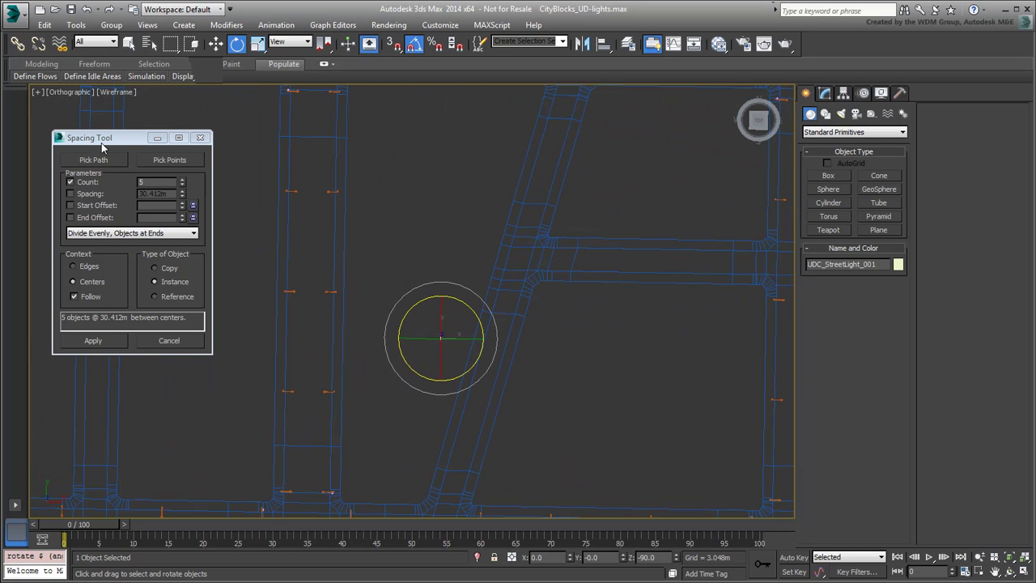
pyautogui.click(102, 139)
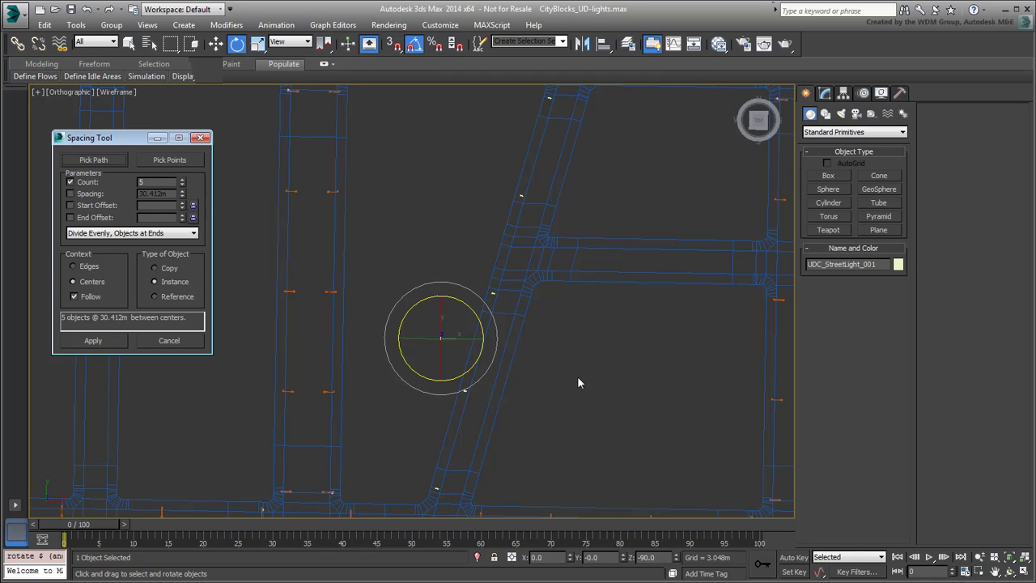
pyautogui.click(94, 341)
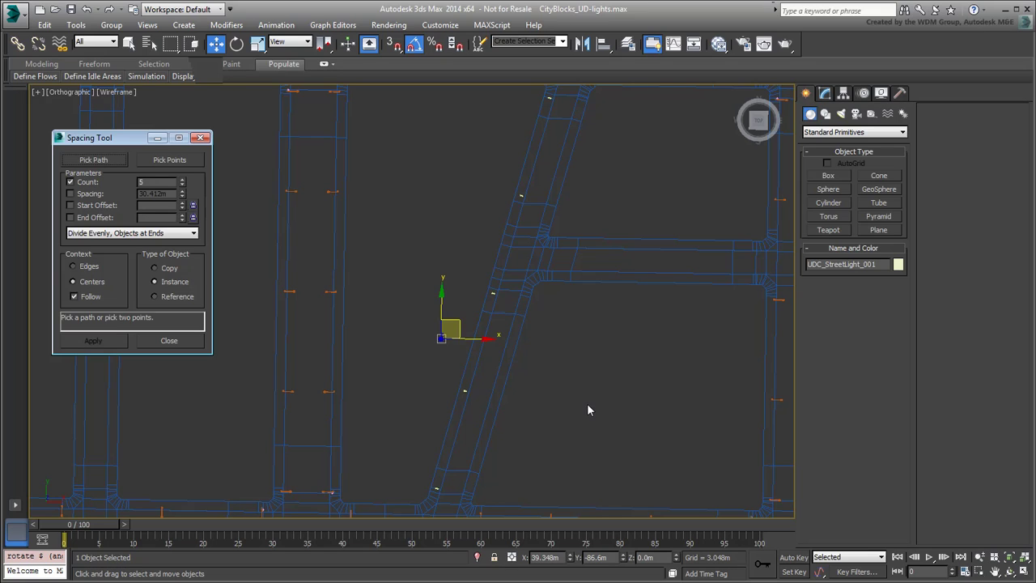
# Place four evenly spaced lights along the angled road's other side.
pyautogui.click(183, 162)
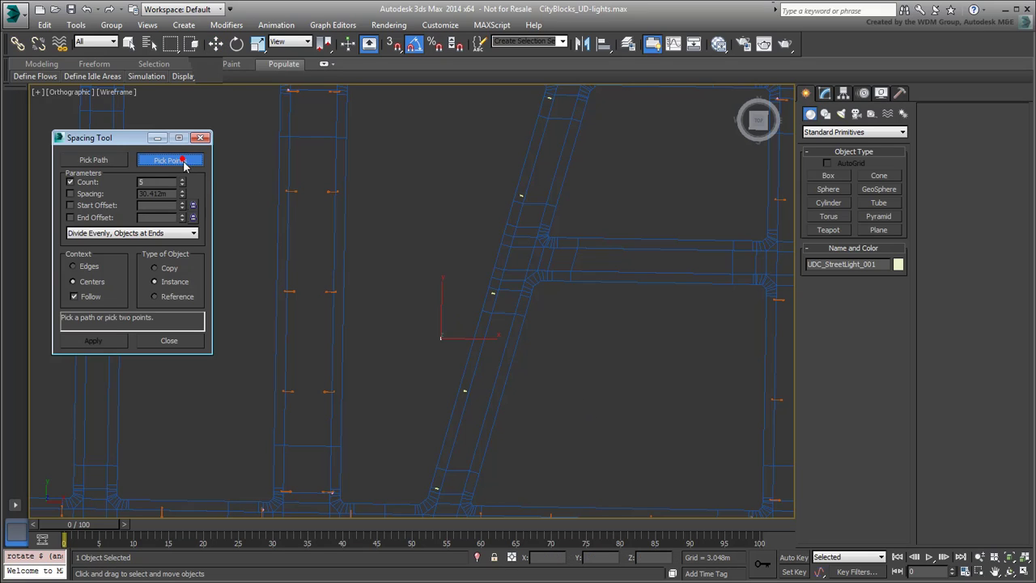
pyautogui.click(466, 500)
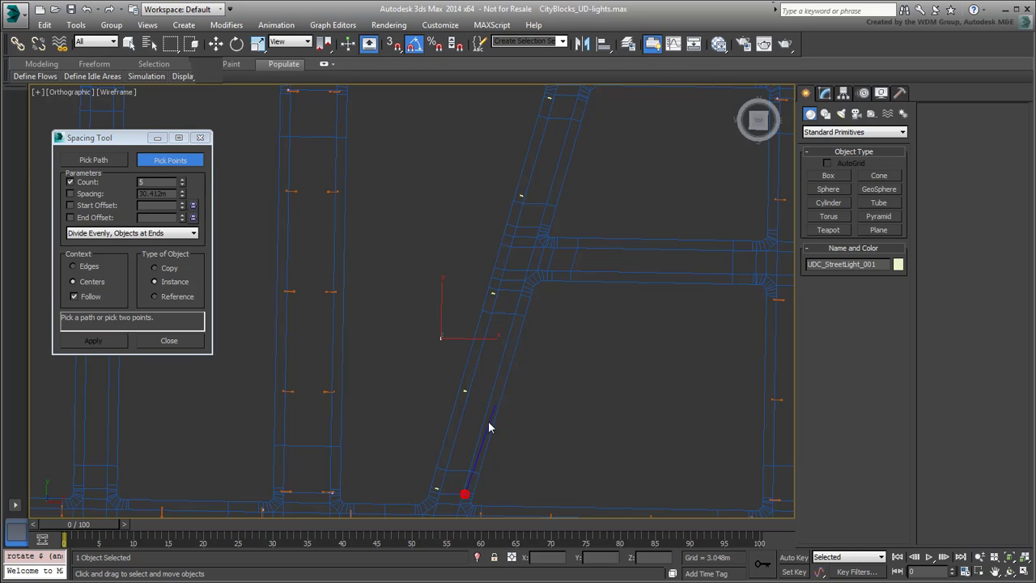
pyautogui.click(523, 298)
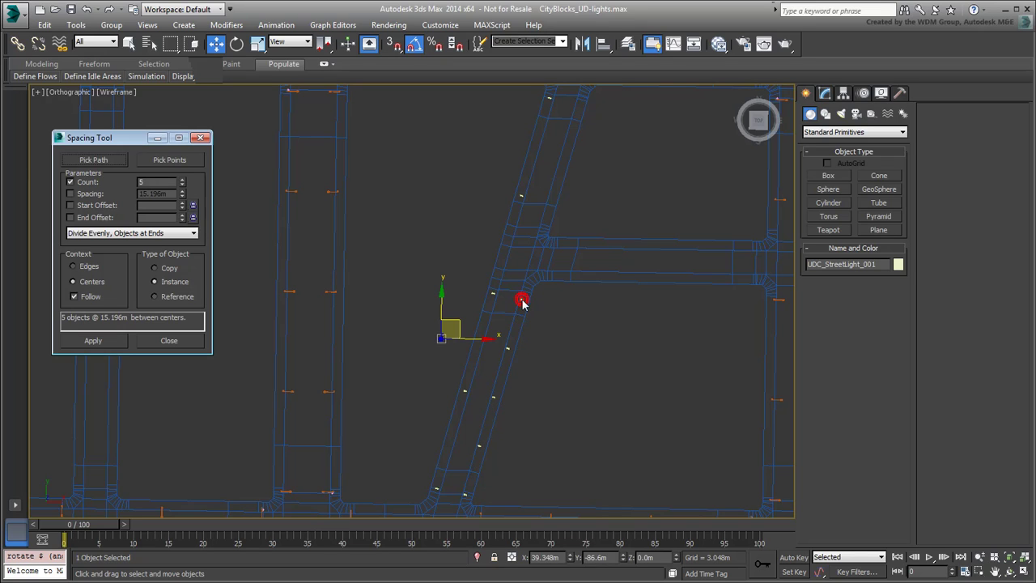
pyautogui.click(182, 185)
pyautogui.click(91, 341)
# Place two spaced lights along the next road further up.
pyautogui.moveTo(562, 220); pyautogui.dragTo(491, 319, button='middle')
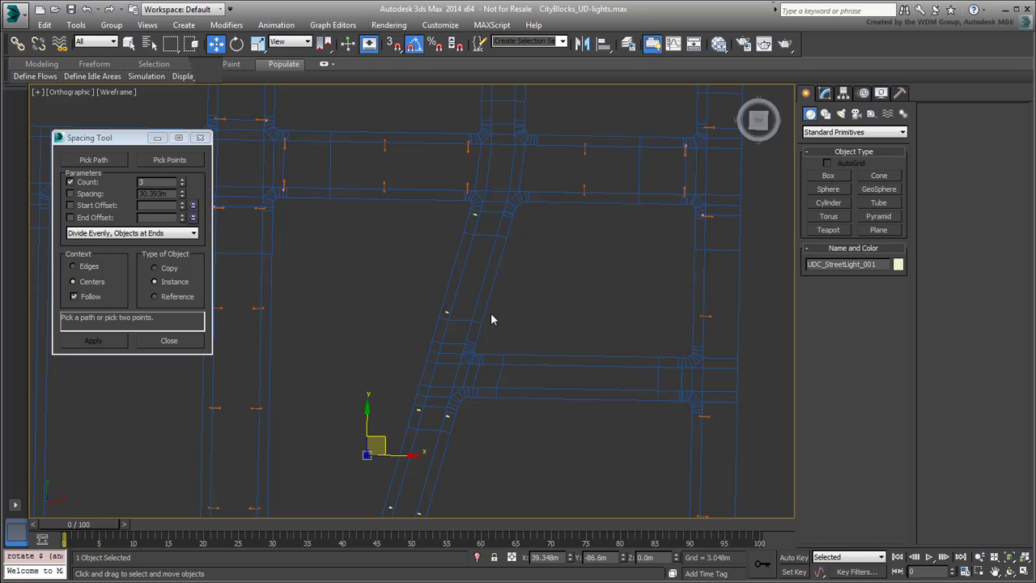
pyautogui.click(169, 160)
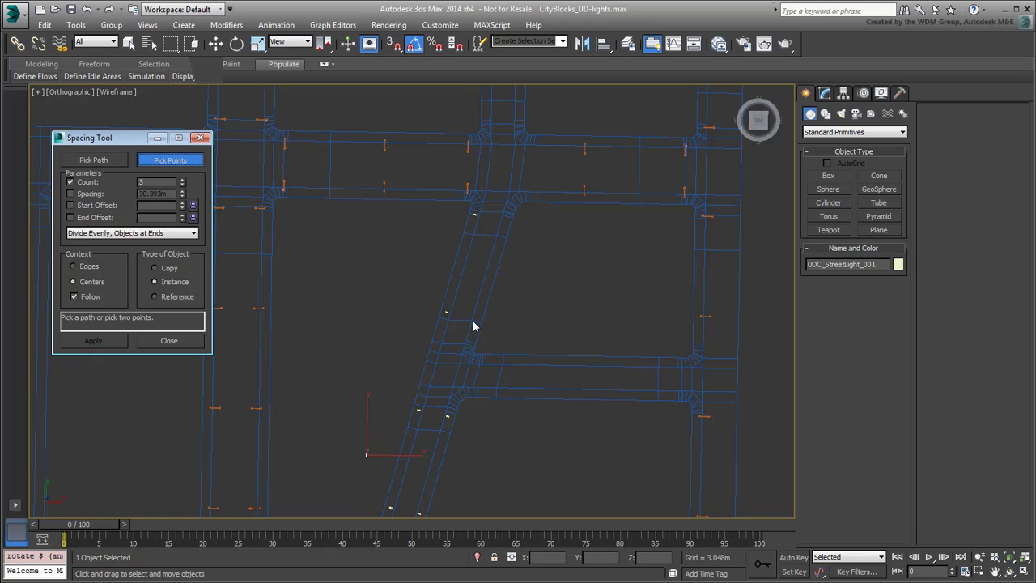
pyautogui.click(475, 323)
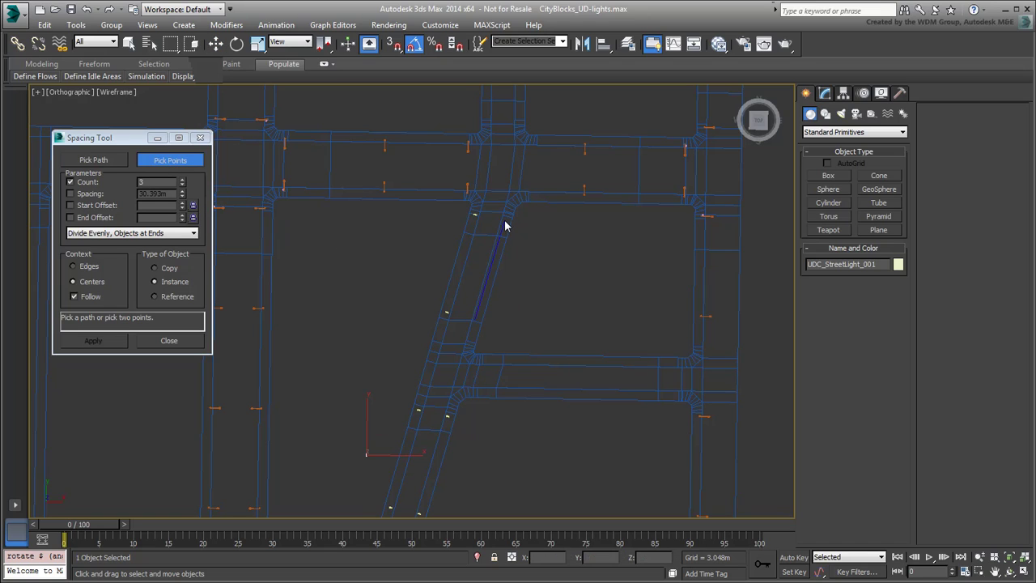
pyautogui.click(504, 226)
pyautogui.click(182, 186)
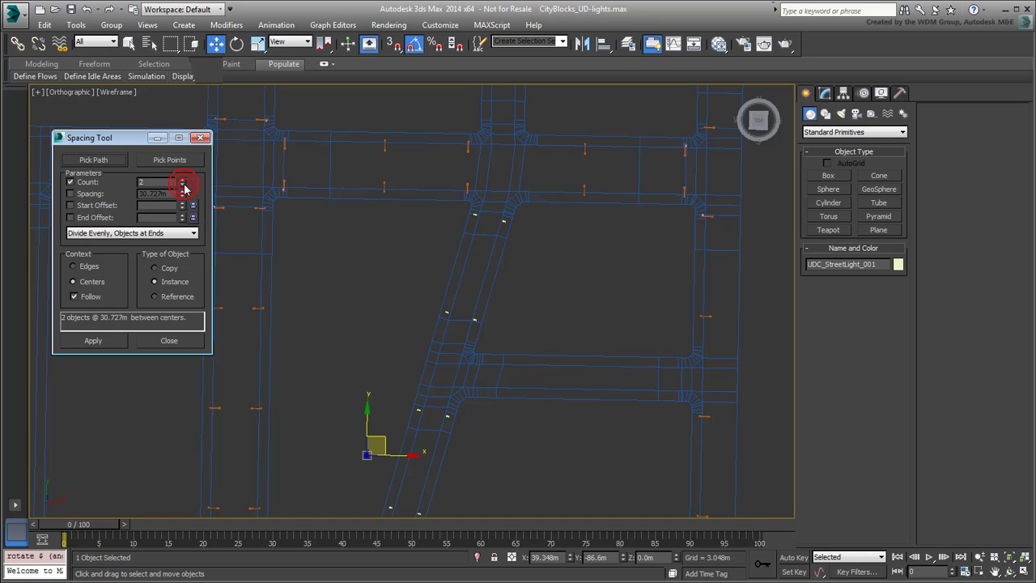
pyautogui.click(81, 343)
# Place three spaced lights along the short inner road.
pyautogui.click(170, 159)
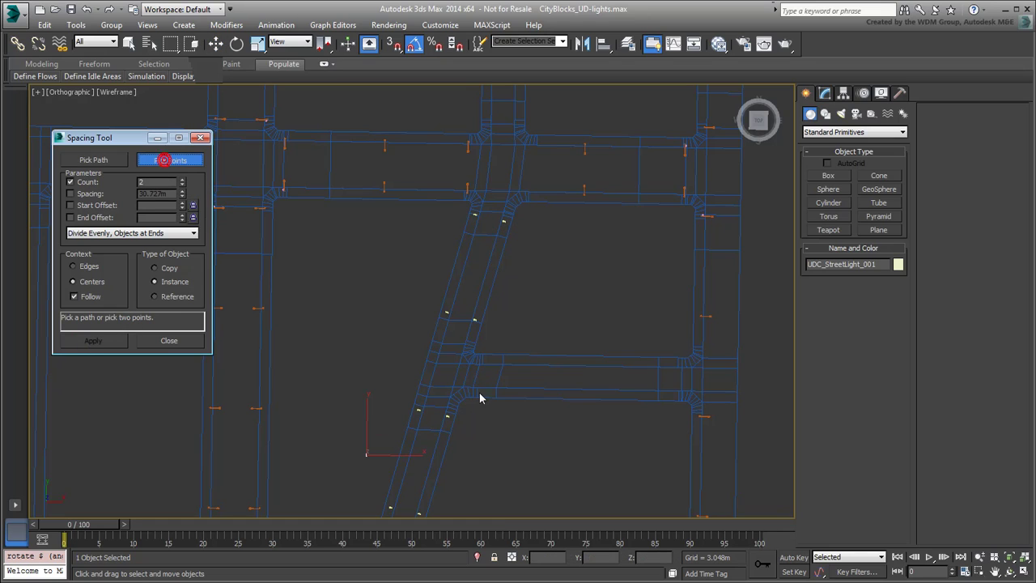
pyautogui.click(479, 361)
pyautogui.click(678, 366)
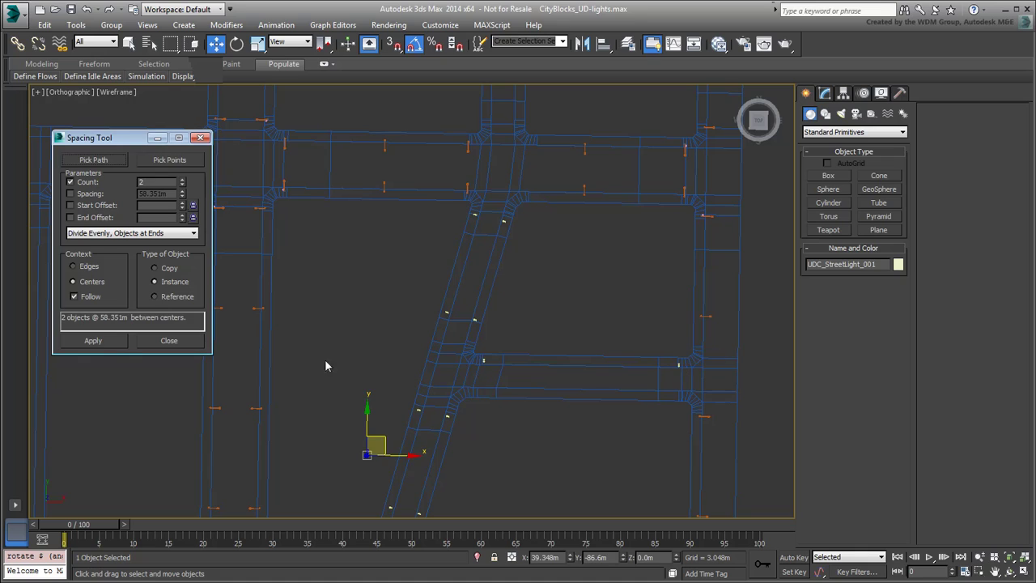
pyautogui.click(182, 182)
pyautogui.click(93, 343)
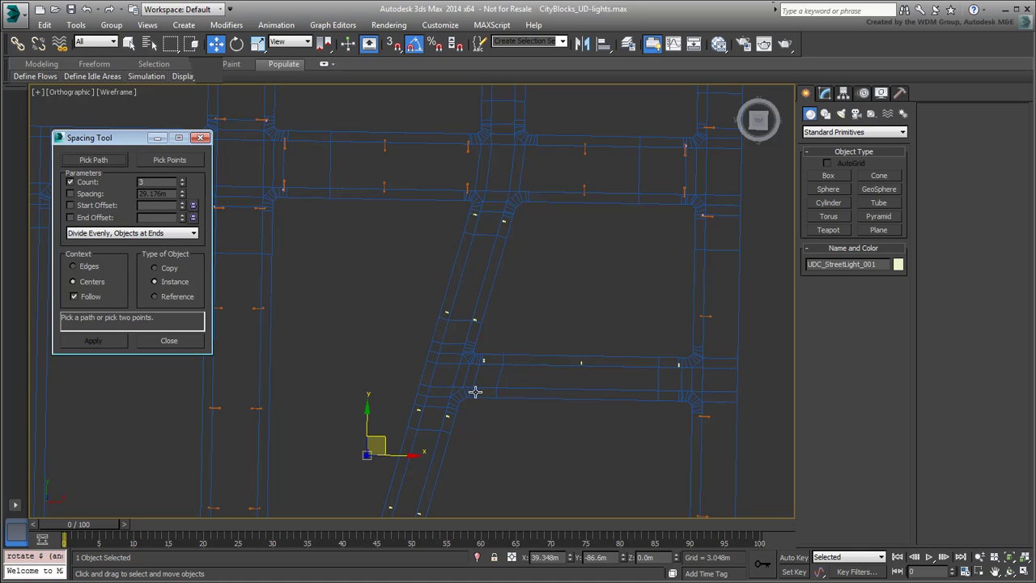
# Space lights along the lower road edge and five (29.258m apart) along the vertical inner street.
pyautogui.click(482, 394)
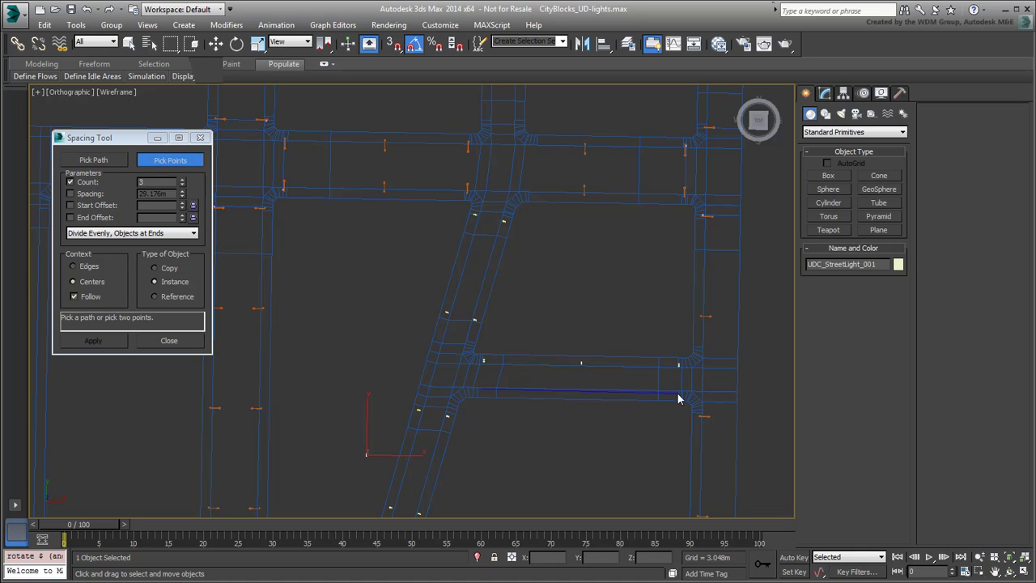
pyautogui.click(677, 392)
pyautogui.click(93, 340)
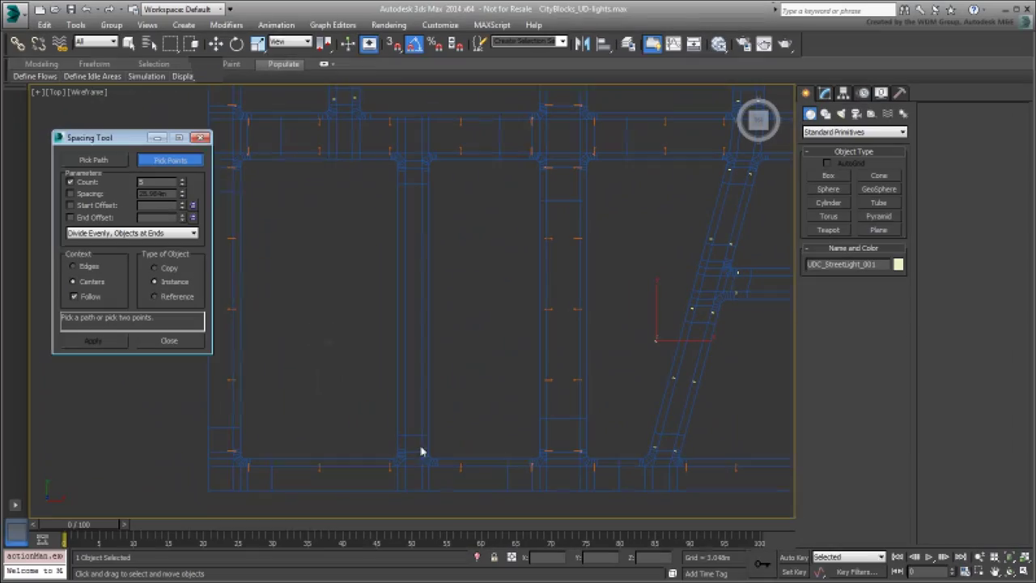
pyautogui.click(424, 447)
pyautogui.click(424, 168)
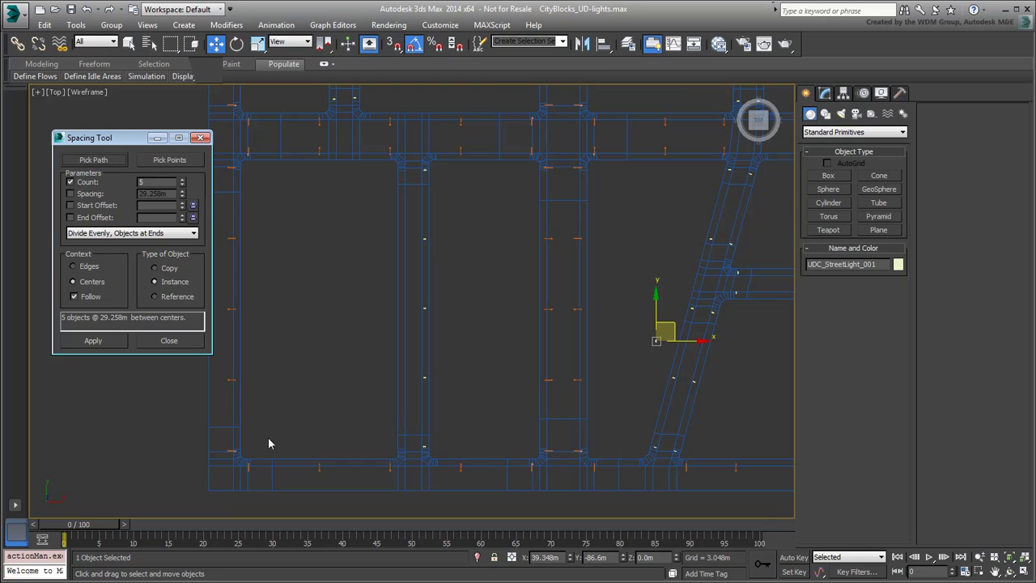
pyautogui.click(93, 340)
pyautogui.click(403, 446)
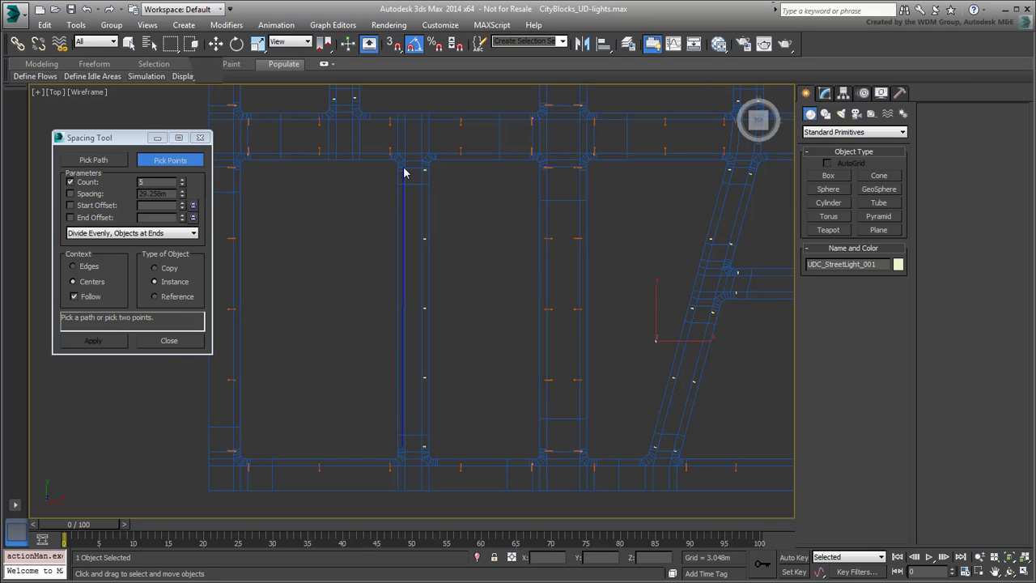
pyautogui.click(403, 169)
# Close the Spacing Tool, delete the stray streetlight by the angled road, and check the result.
pyautogui.scroll(-5, 442, 355)
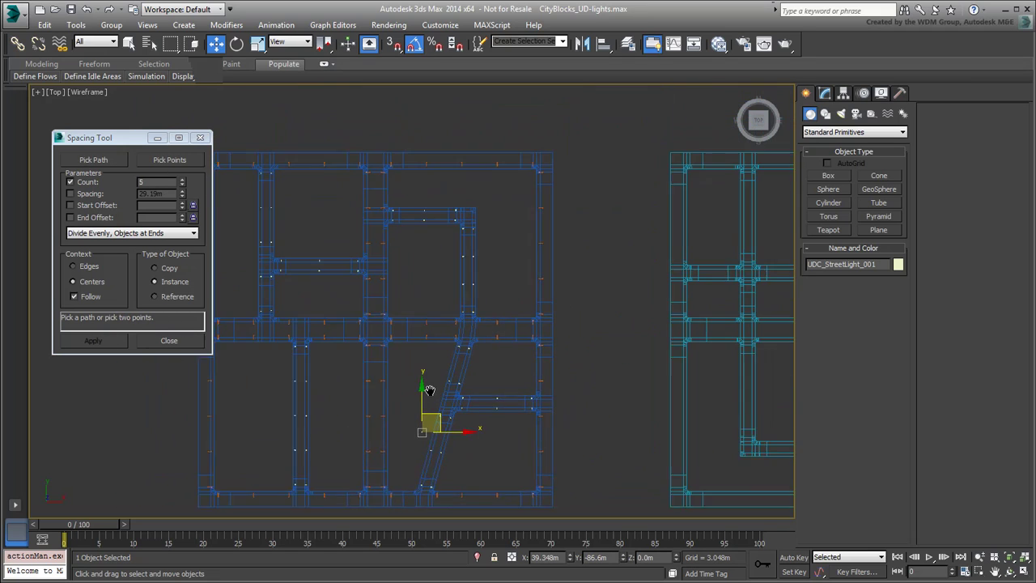
pyautogui.click(200, 137)
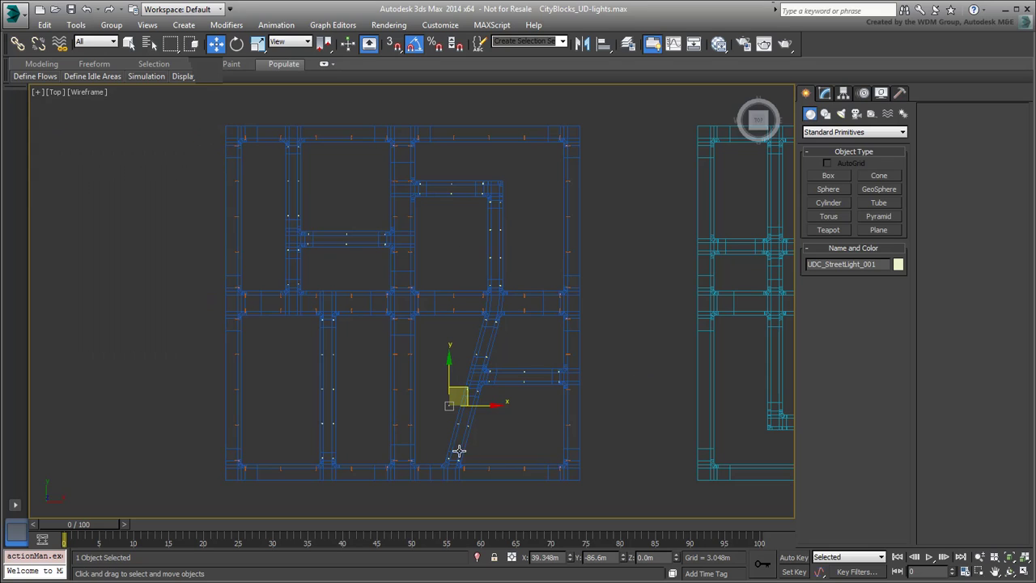
pyautogui.scroll(5, 449, 421)
pyautogui.moveTo(424, 350); pyautogui.dragTo(396, 326)
pyautogui.press('Delete')
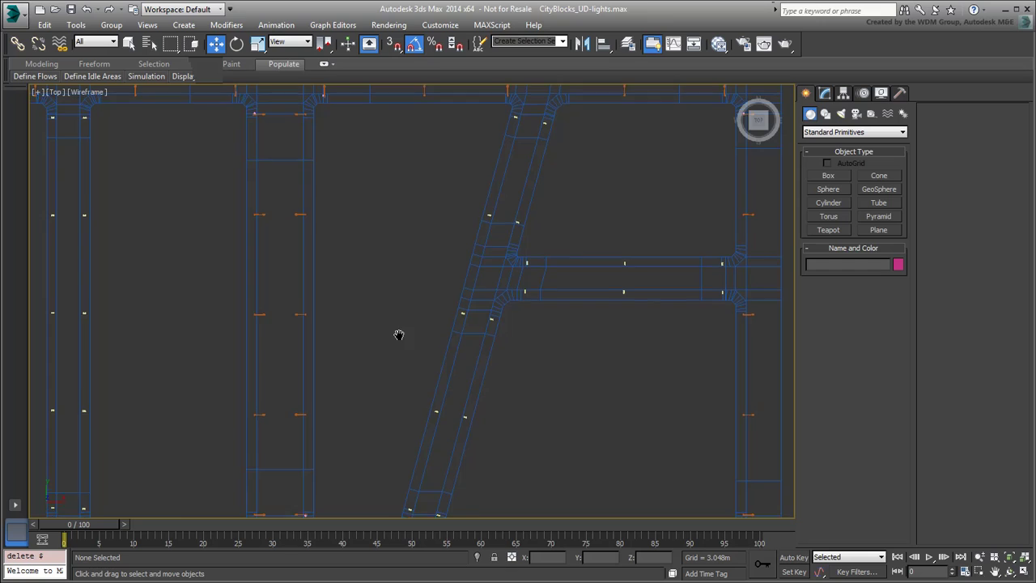
pyautogui.scroll(-4, 396, 356)
pyautogui.keyDown('alt'); pyautogui.moveTo(358, 391); pyautogui.dragTo(460, 365, button='middle'); pyautogui.keyUp('alt')
pyautogui.scroll(3, 285, 385)
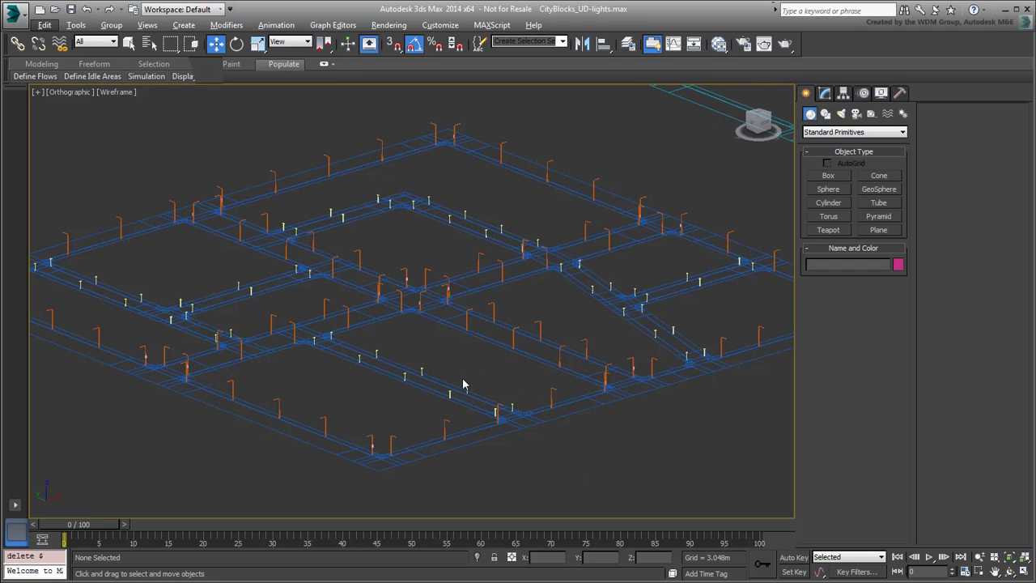
pyautogui.click(494, 373)
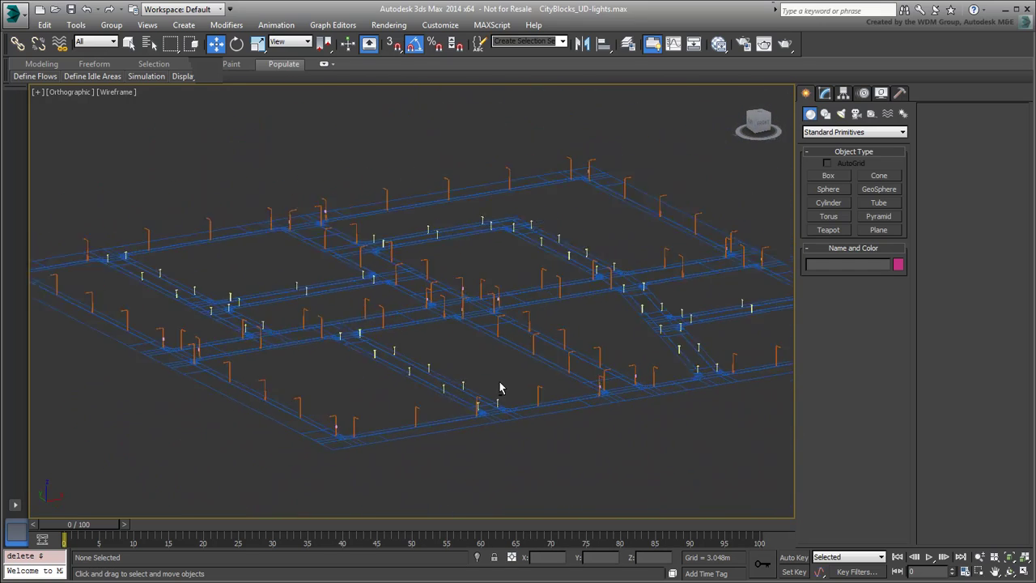
pyautogui.press('t')
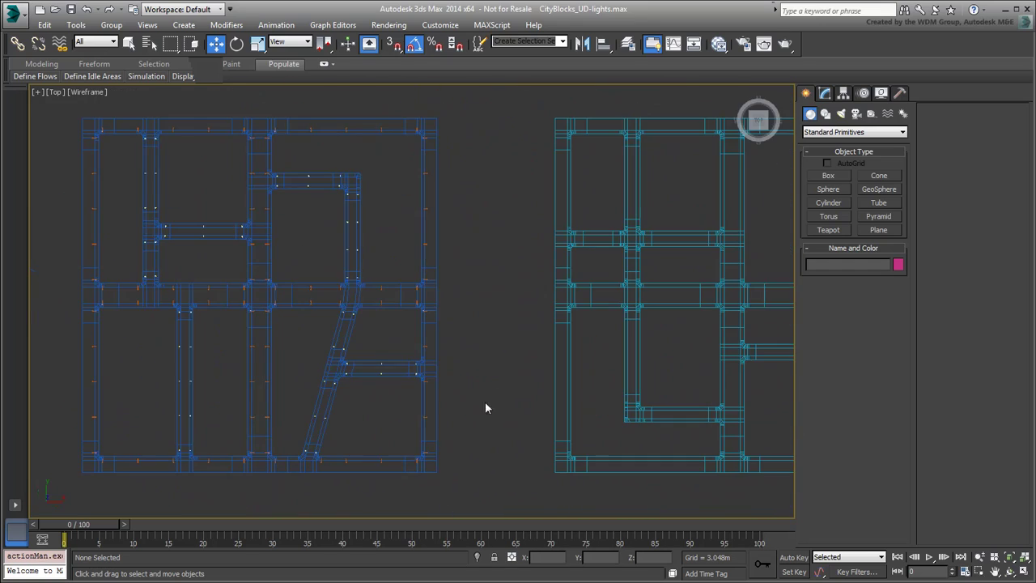